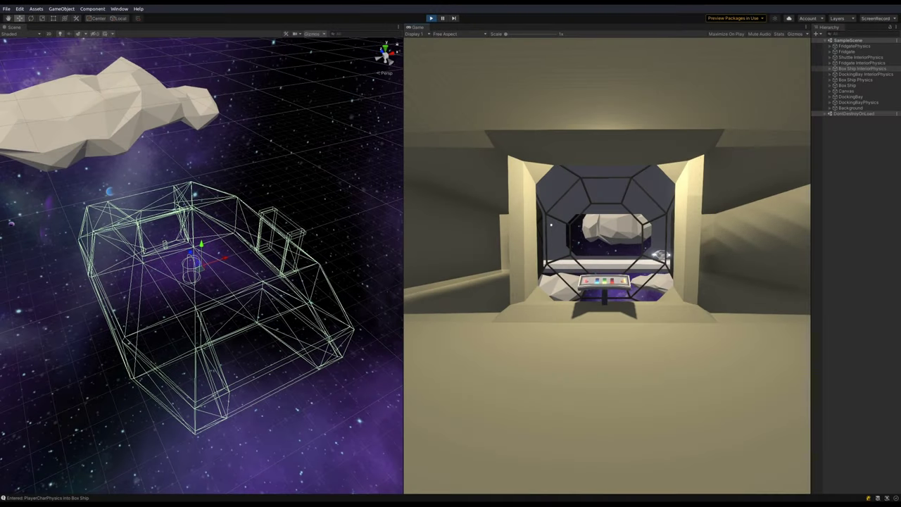
# Walk the character up to the cockpit console, back away, and move to either side of it.
pyautogui.press('w')
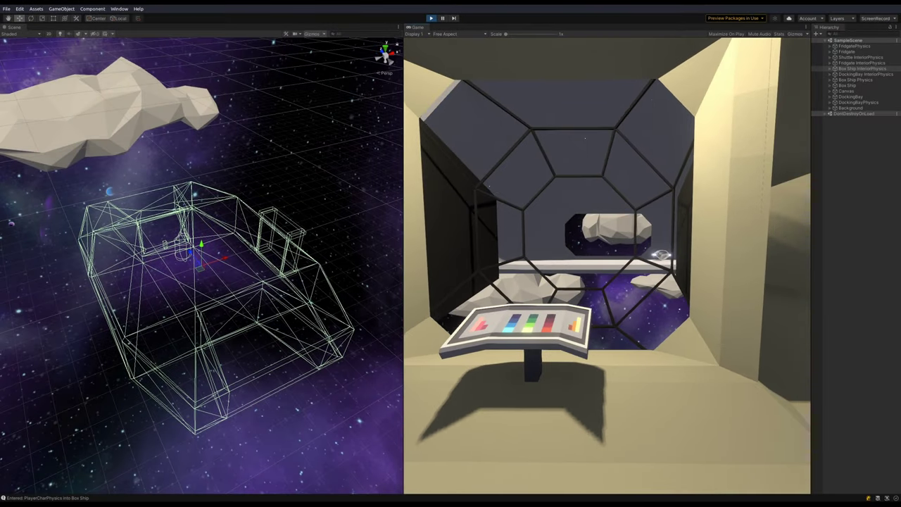
pyautogui.press('s')
pyautogui.press('a')
pyautogui.press('w')
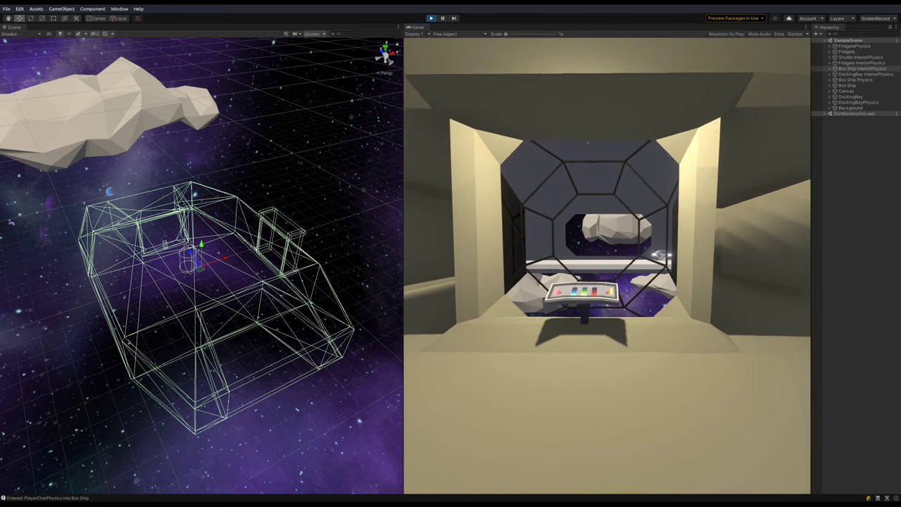
pyautogui.press('d')
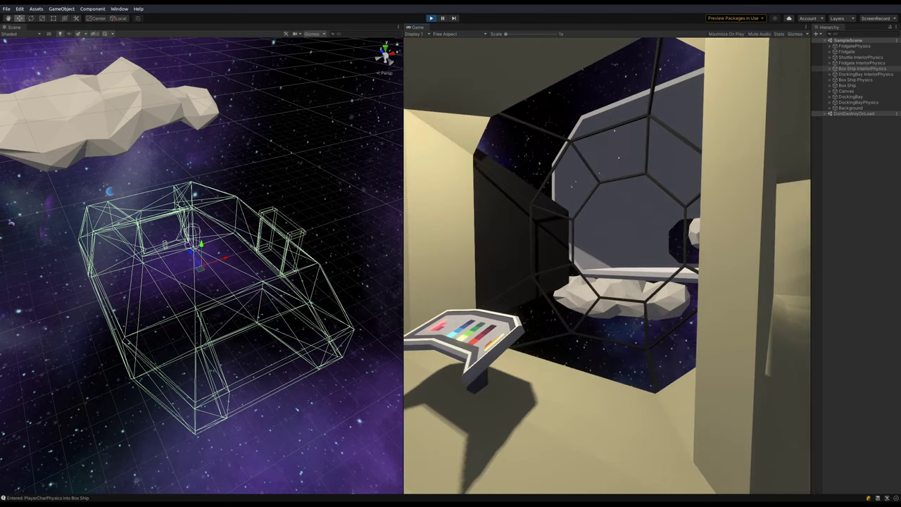
pyautogui.press('a')
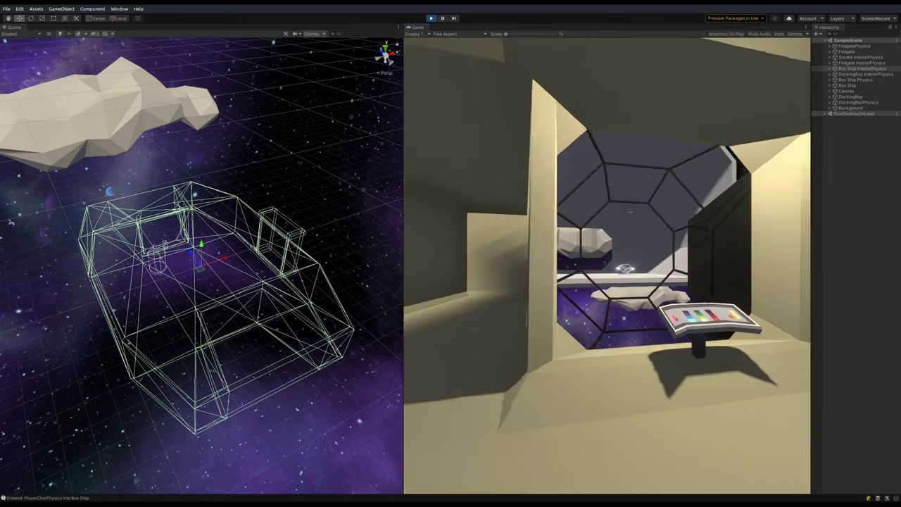
# Move the character across the cockpit past the console and step up close to the front window.
pyautogui.press('d')
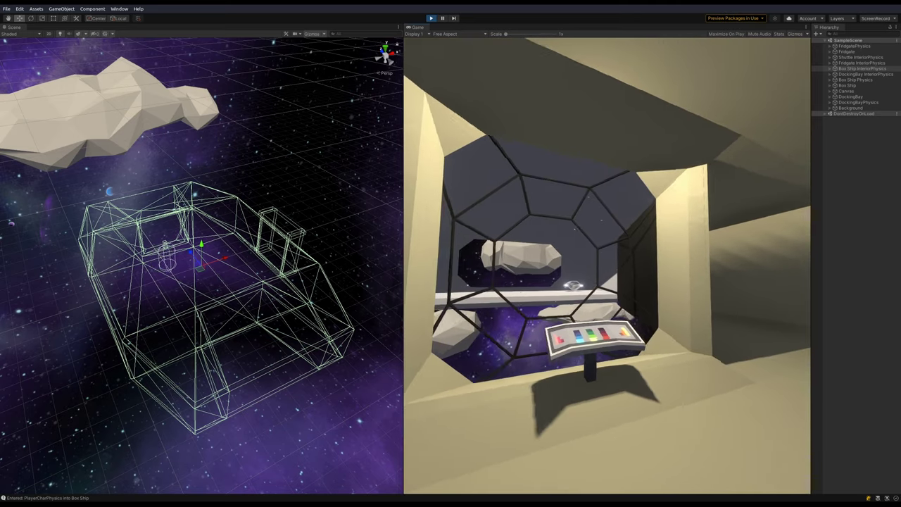
pyautogui.press('w')
pyautogui.press('d')
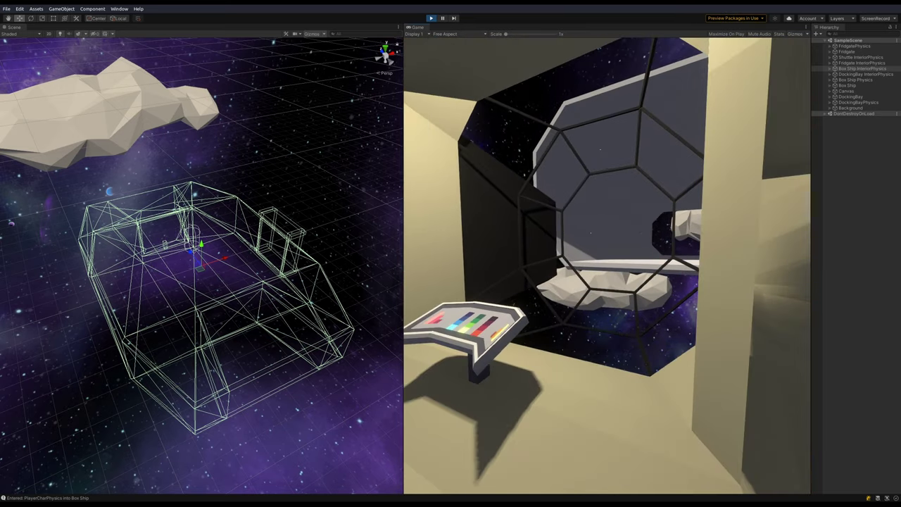
pyautogui.press('w')
pyautogui.press('s')
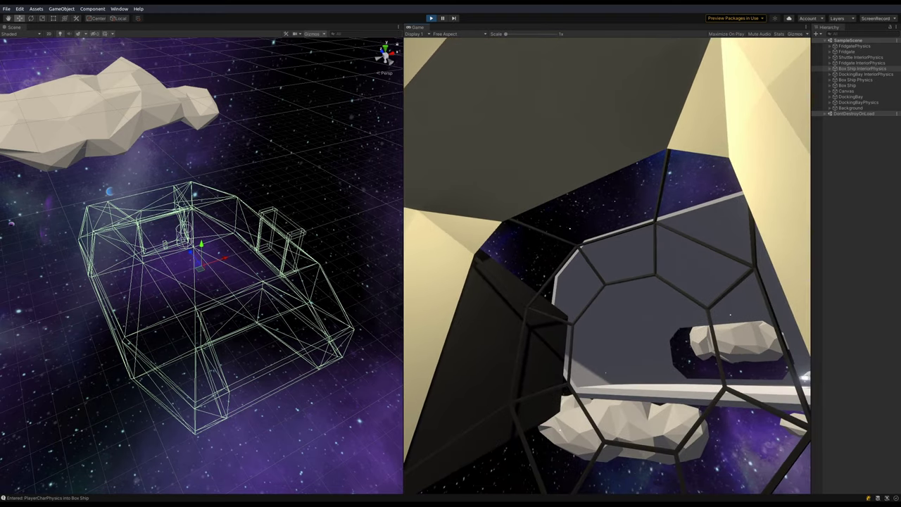
pyautogui.press('w')
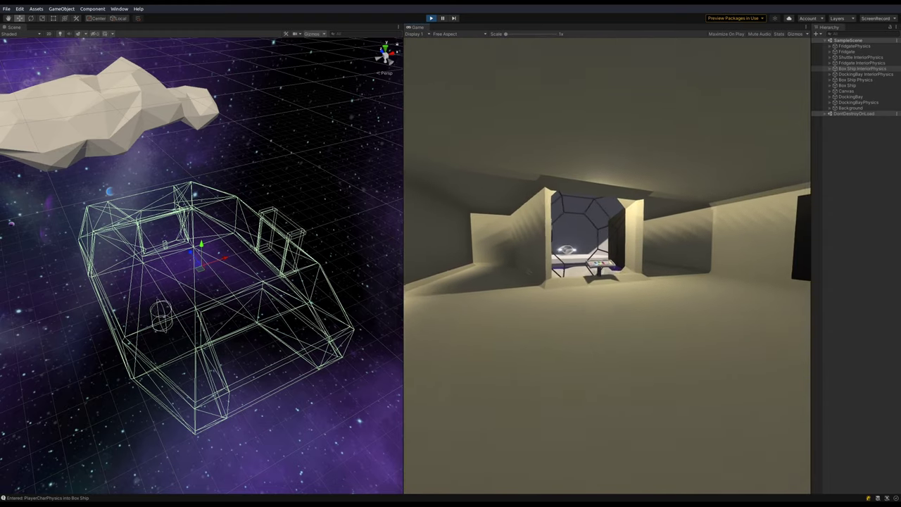
# Walk the character from the rear of the cabin to the cockpit and move around both sides of the console.
pyautogui.press('w')
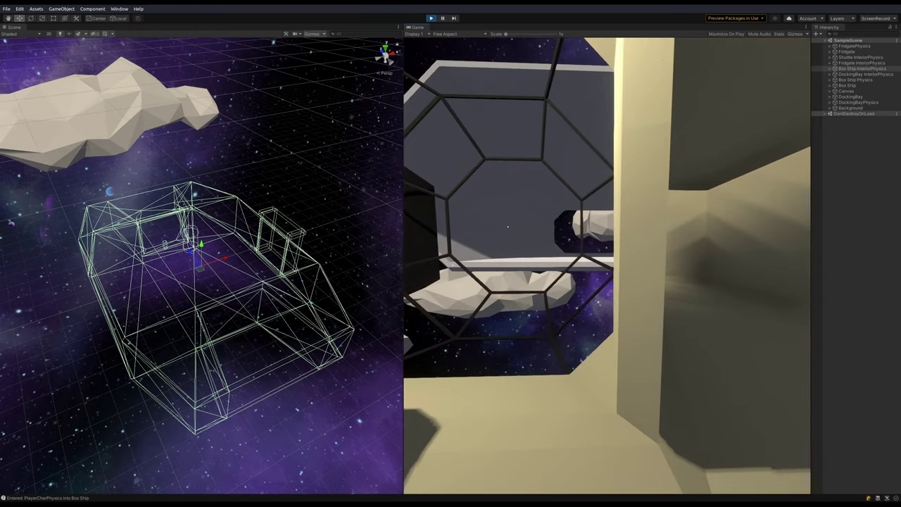
pyautogui.press('s')
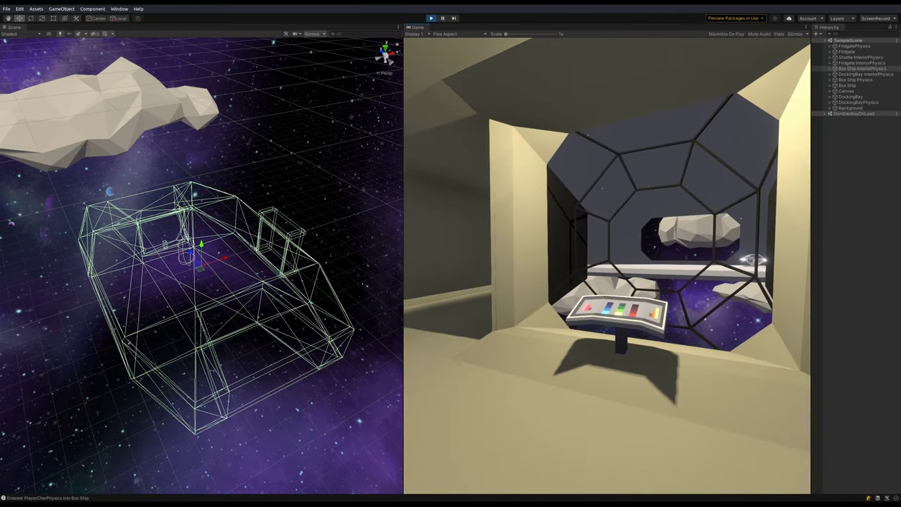
pyautogui.press('a')
pyautogui.press('w')
pyautogui.press('a')
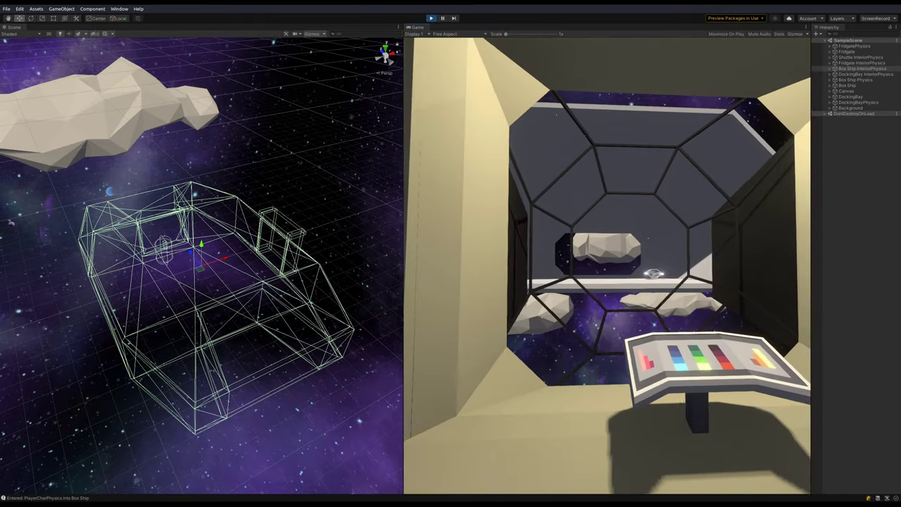
pyautogui.press('d')
pyautogui.press('s')
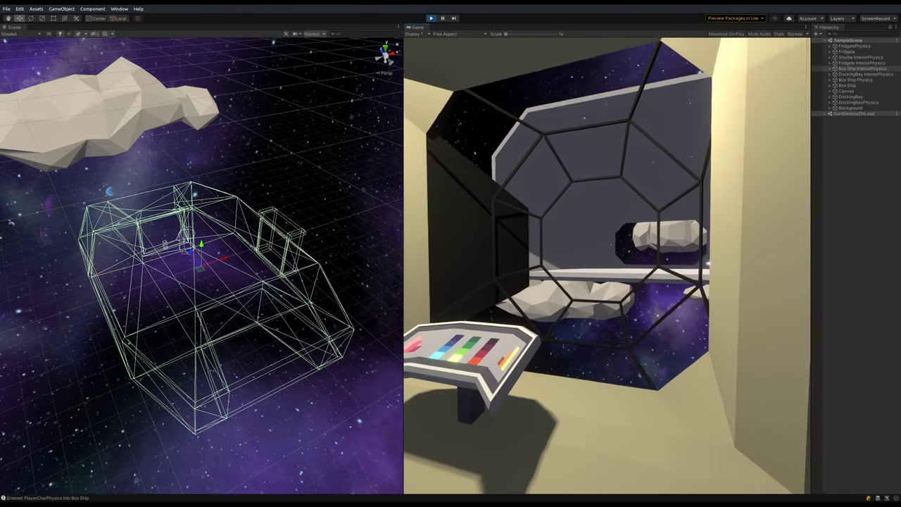
# Strafe the character from side to side behind the console to check the view of the docking bay through the window.
pyautogui.press('a')
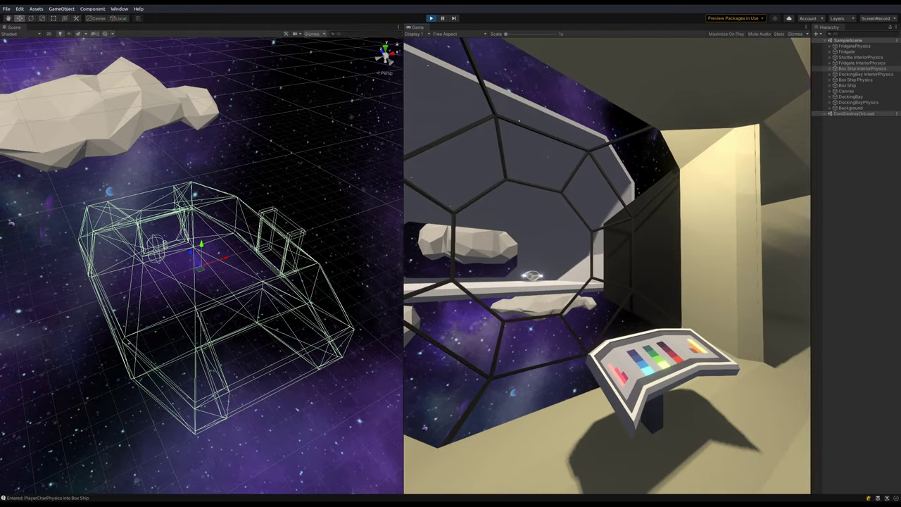
pyautogui.press('d')
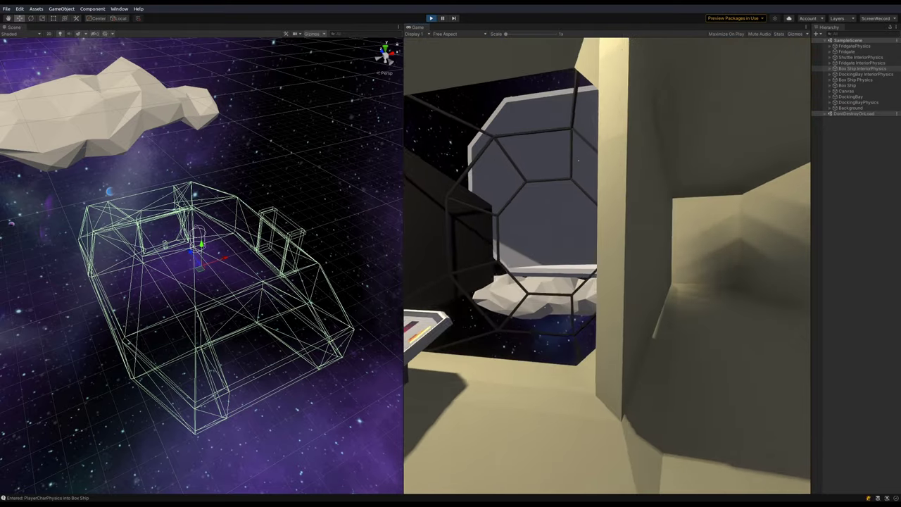
pyautogui.press('s')
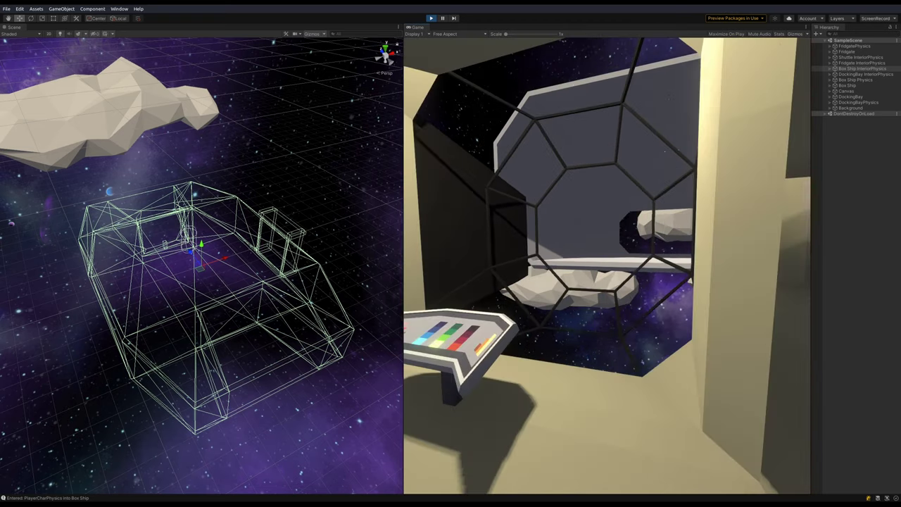
pyautogui.press('a')
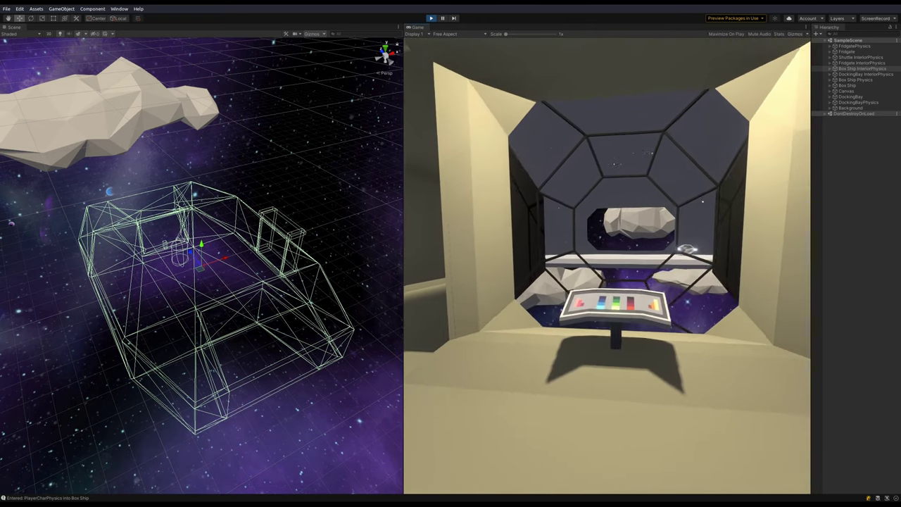
pyautogui.press('a')
pyautogui.press('d')
pyautogui.press('a')
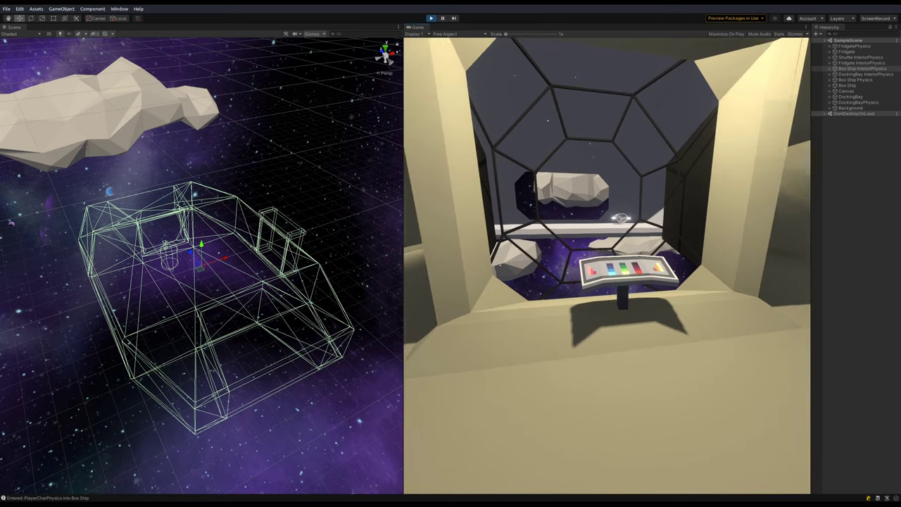
pyautogui.press('d')
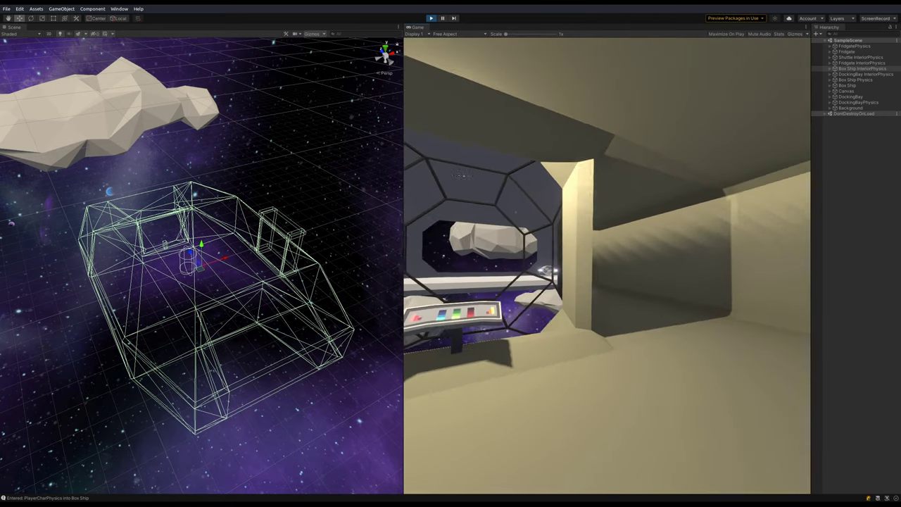
pyautogui.press('w')
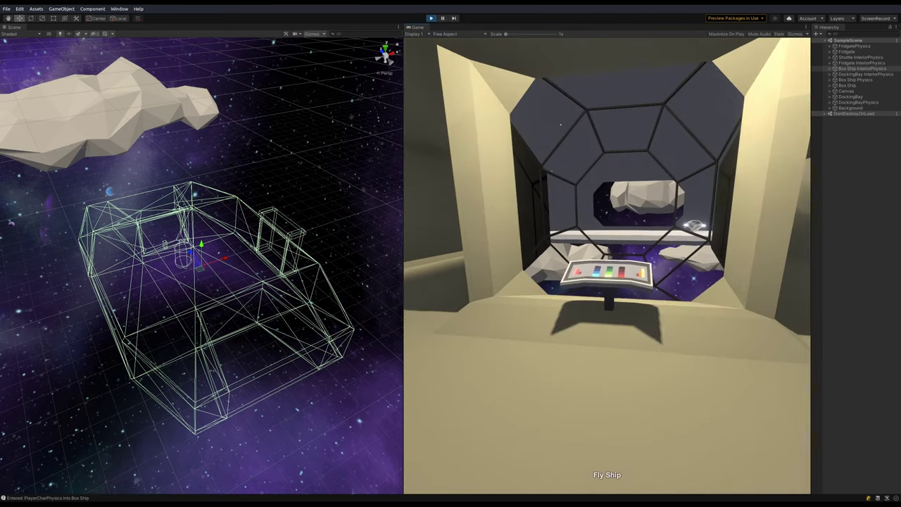
# Take the ship's controls at the console, turn the ship in both directions, and leave the controls.
pyautogui.press('w')
pyautogui.press('e')
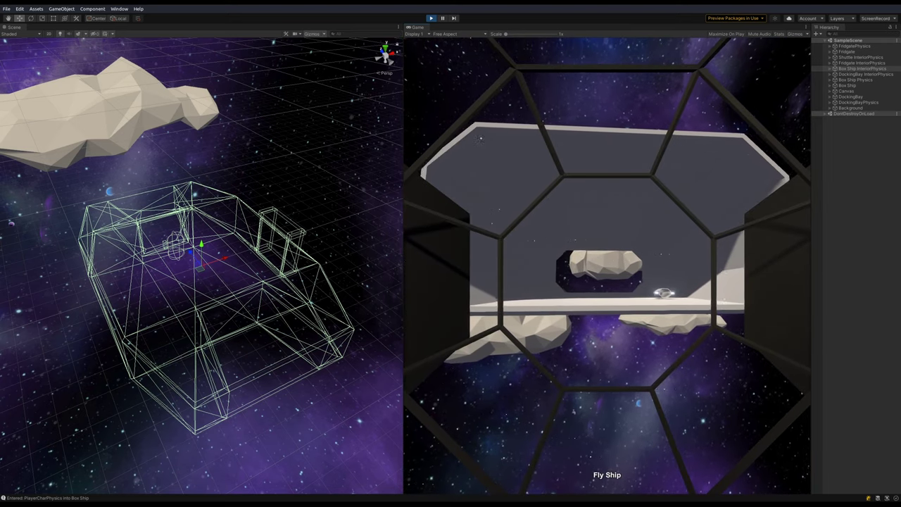
pyautogui.press('d')
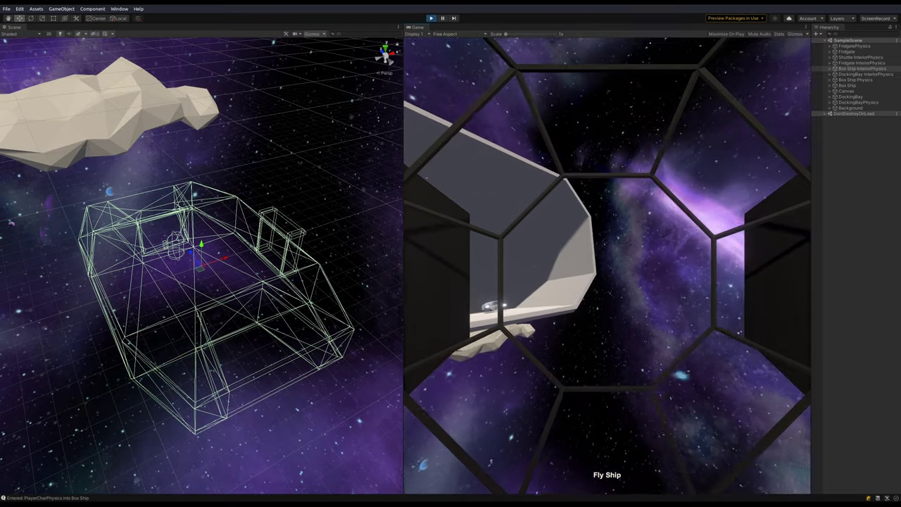
pyautogui.press('a')
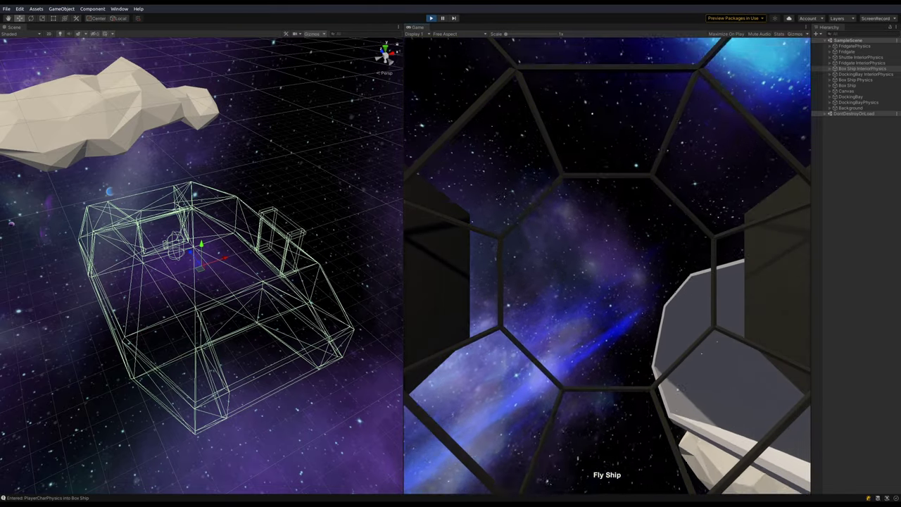
pyautogui.press('e')
# Walk the character back and forth behind the console and over to the cockpit's side wall.
pyautogui.press('s')
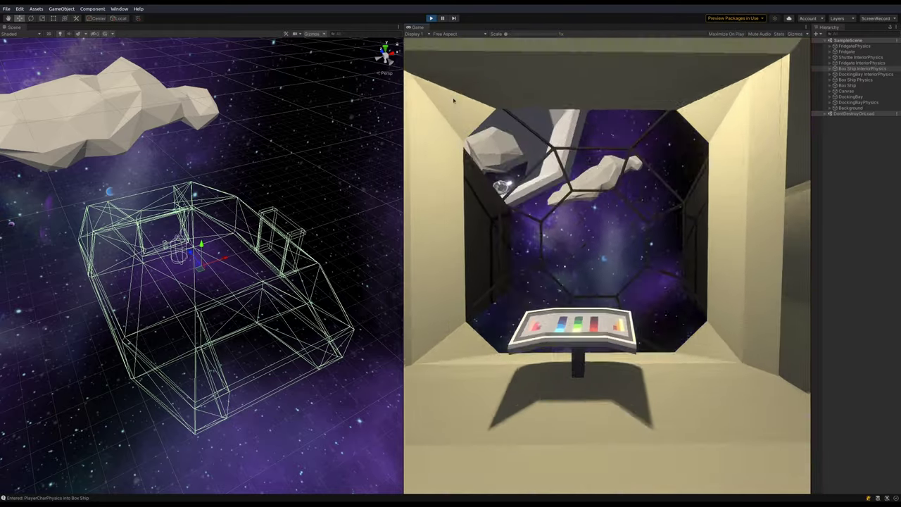
pyautogui.press('w')
pyautogui.press('s')
pyautogui.press('w')
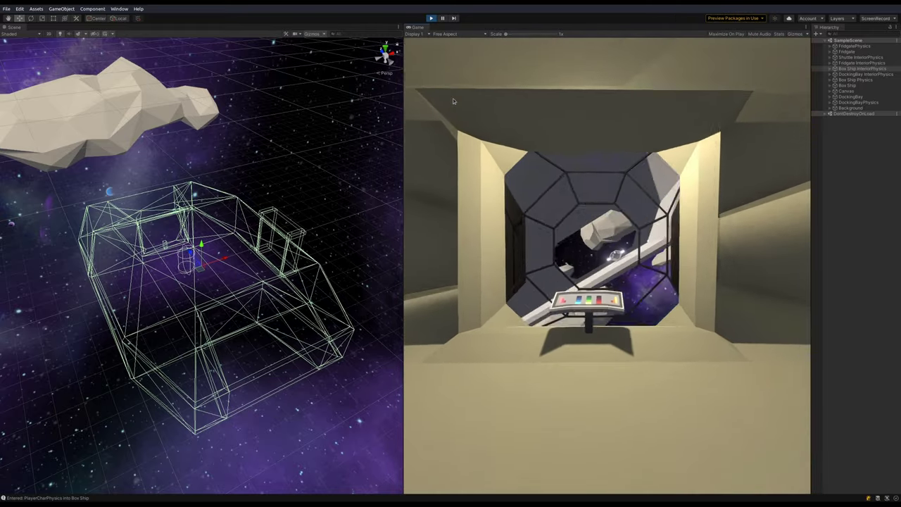
pyautogui.press('d')
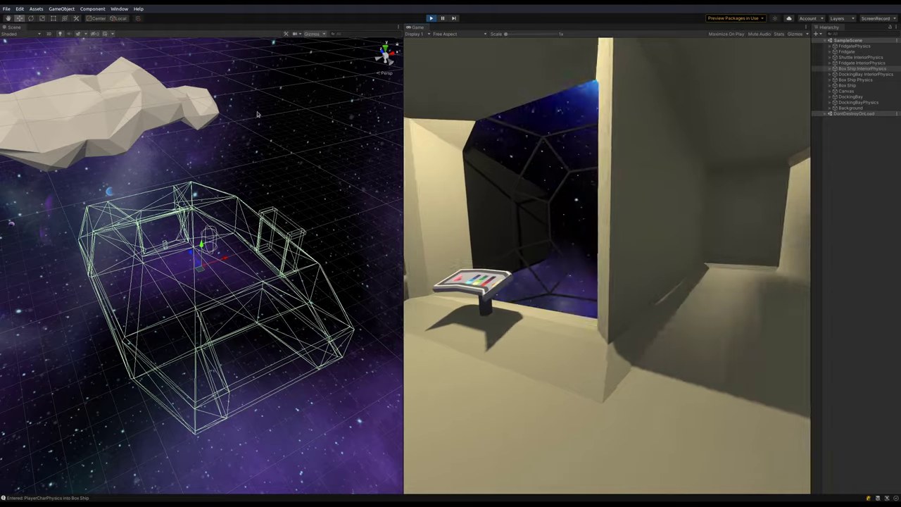
# Walk the character away from the cockpit through the cabin, looking at the doorways and the rear corridor.
pyautogui.press('a')
pyautogui.press('s')
pyautogui.press('a')
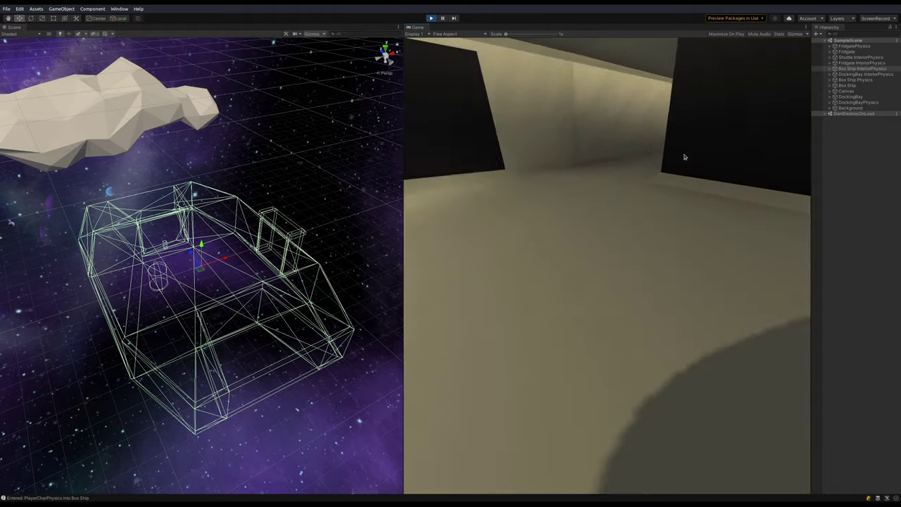
pyautogui.press('w')
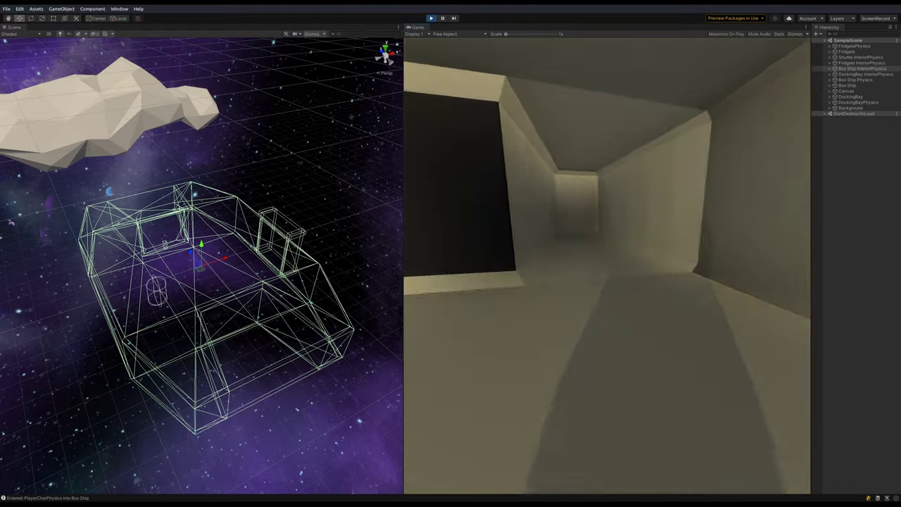
pyautogui.press('w')
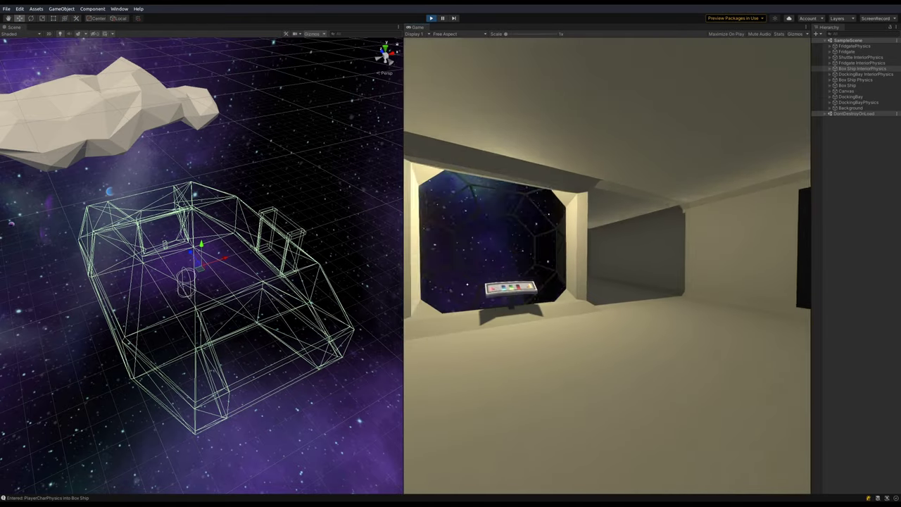
# Jump the character repeatedly in the cabin facing the cockpit, walking forward, sideways and backward between the jumps.
pyautogui.press('space')
pyautogui.press('space')
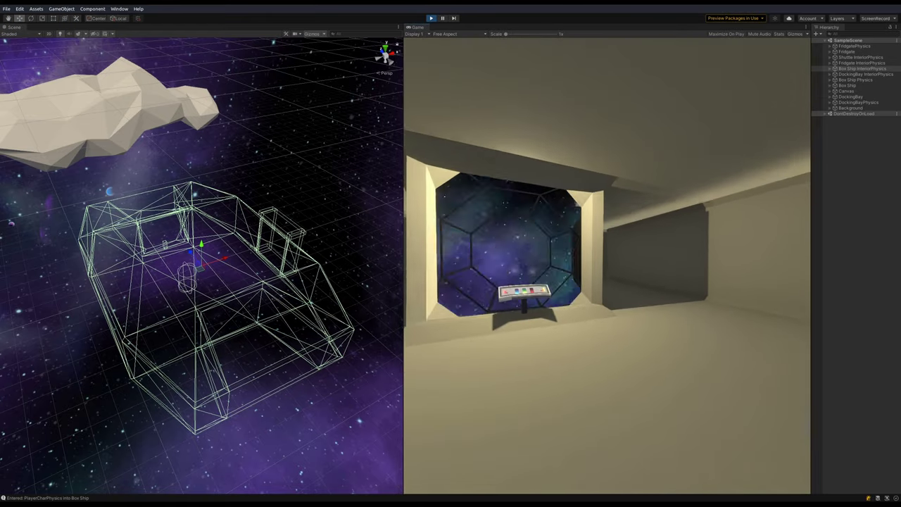
pyautogui.press('w')
pyautogui.press('d')
pyautogui.press('space')
pyautogui.press('space')
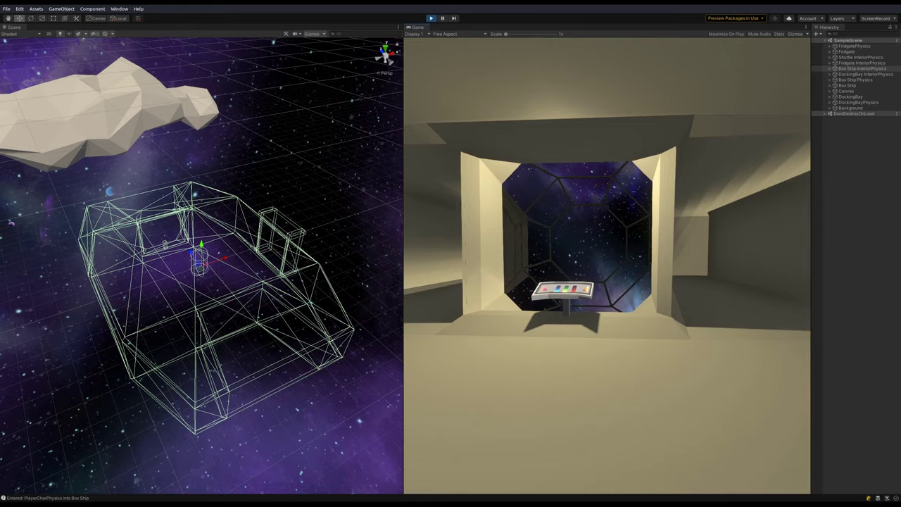
pyautogui.press('a')
pyautogui.press('s')
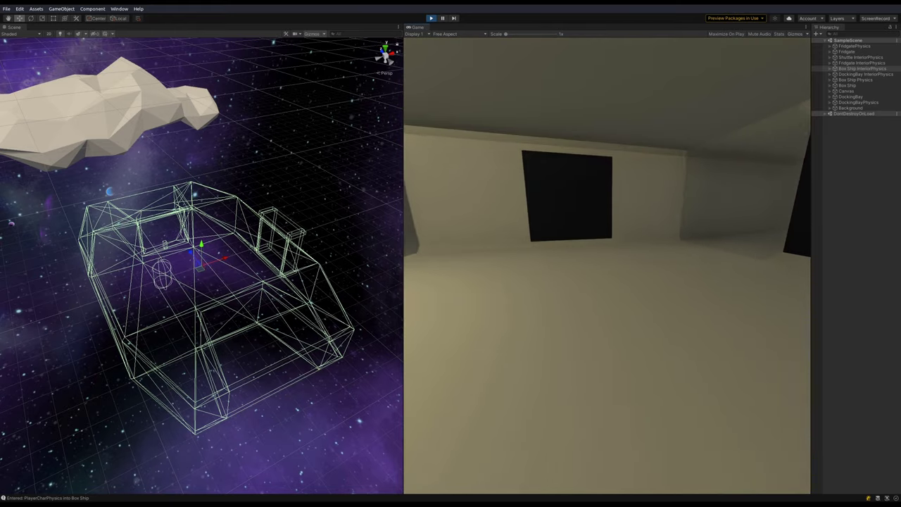
pyautogui.press('d')
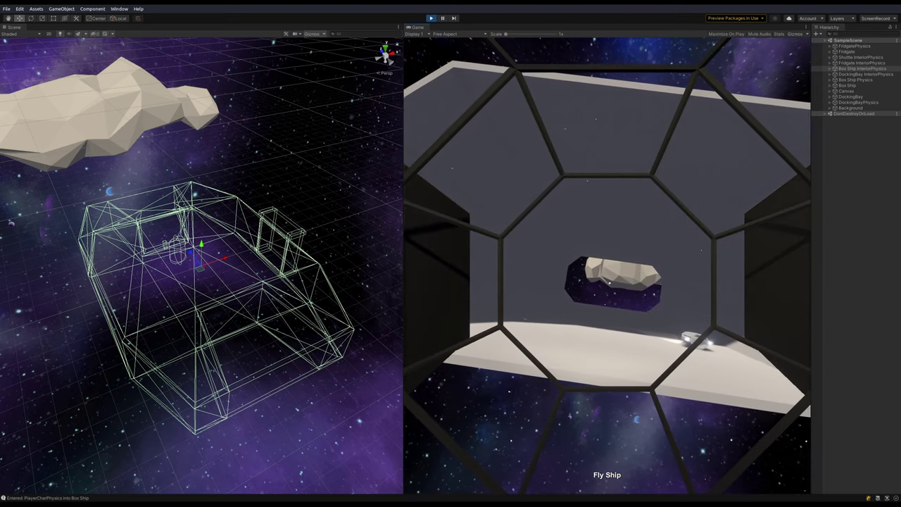
# Frame the DockingBay InteriorPhysics object in the Scene view to inspect its collider, and clear the selection.
pyautogui.press('Escape')
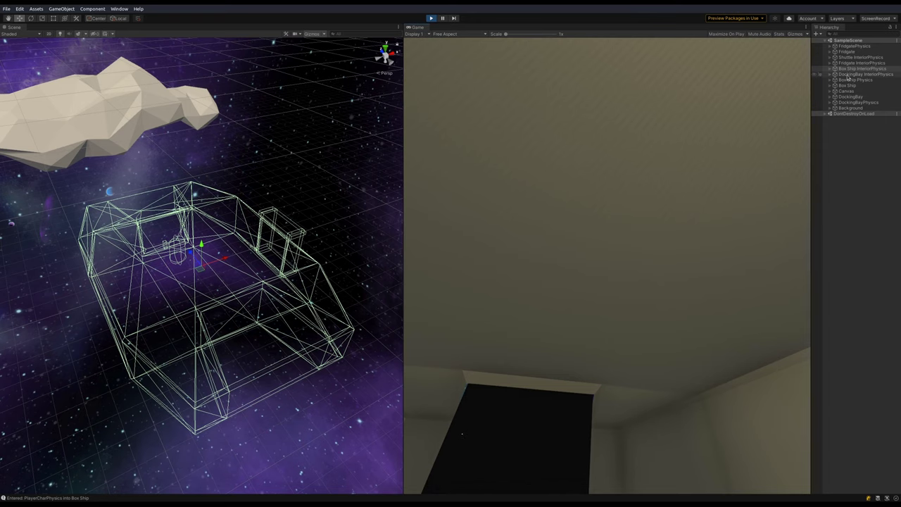
pyautogui.doubleClick(848, 77)
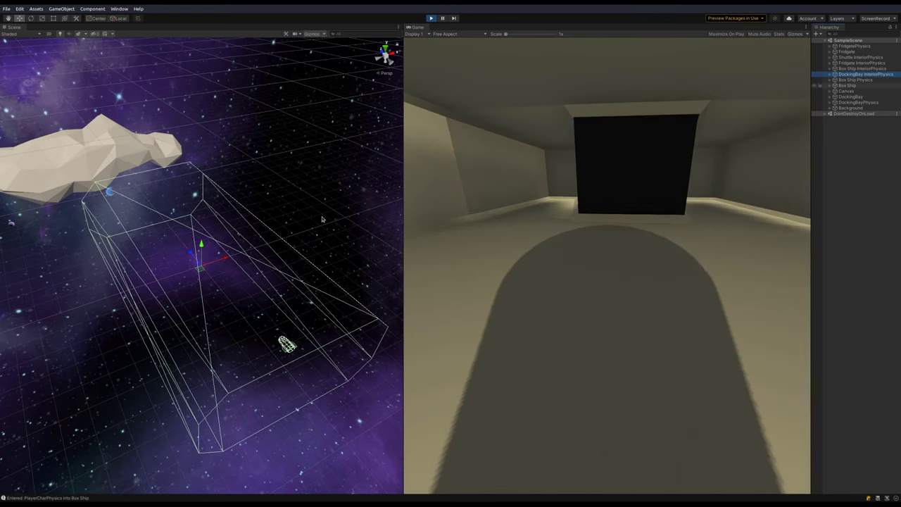
pyautogui.moveTo(320, 214); pyautogui.dragTo(281, 182)
pyautogui.scroll(1, 255, 328)
pyautogui.click(260, 302)
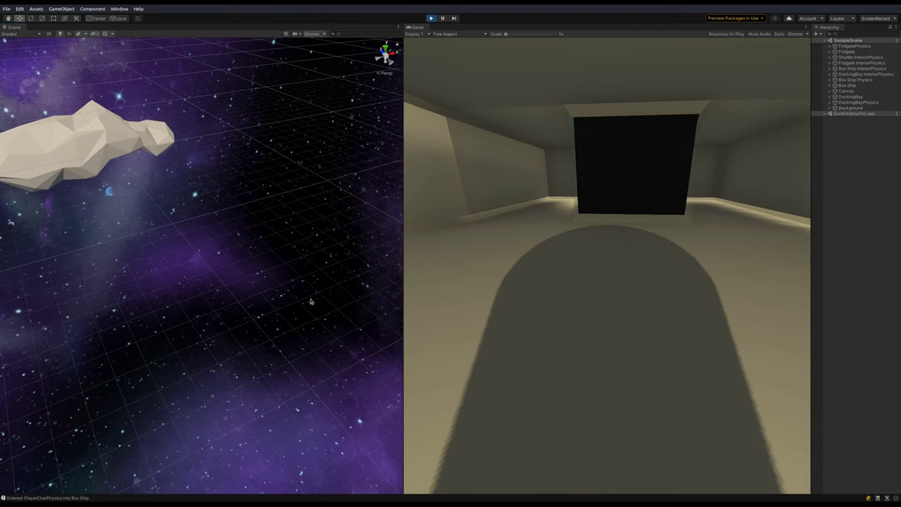
# Show the DockingBay InteriorPhysics colliders in the Scene view and walk the character forward to the box ship's cockpit console.
pyautogui.click(641, 151)
pyautogui.click(864, 74)
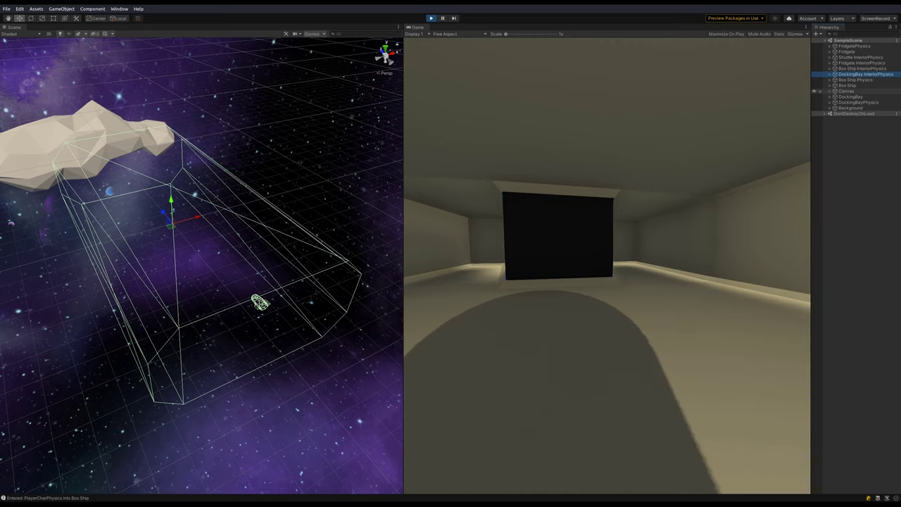
pyautogui.click(633, 162)
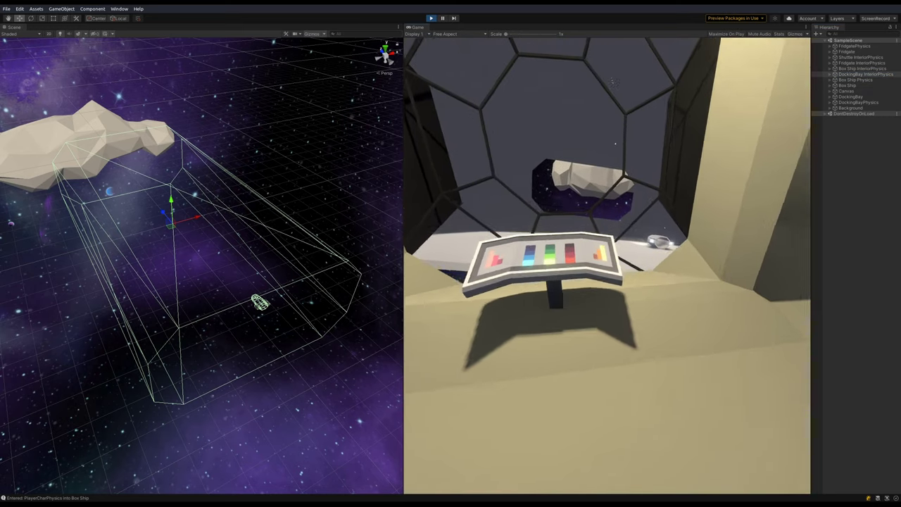
pyautogui.press('w')
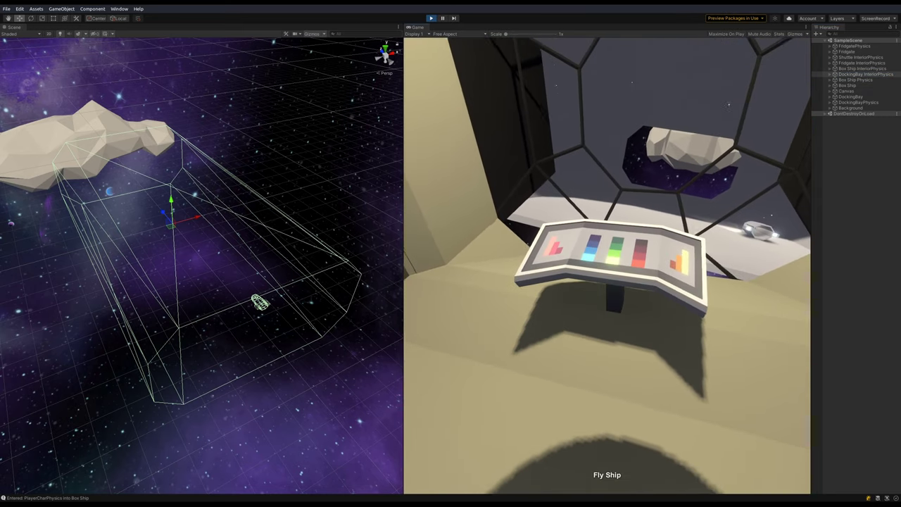
# Take the box ship's controls, fly it into the docking bay and turn it to face the parked shuttle.
pyautogui.press('e')
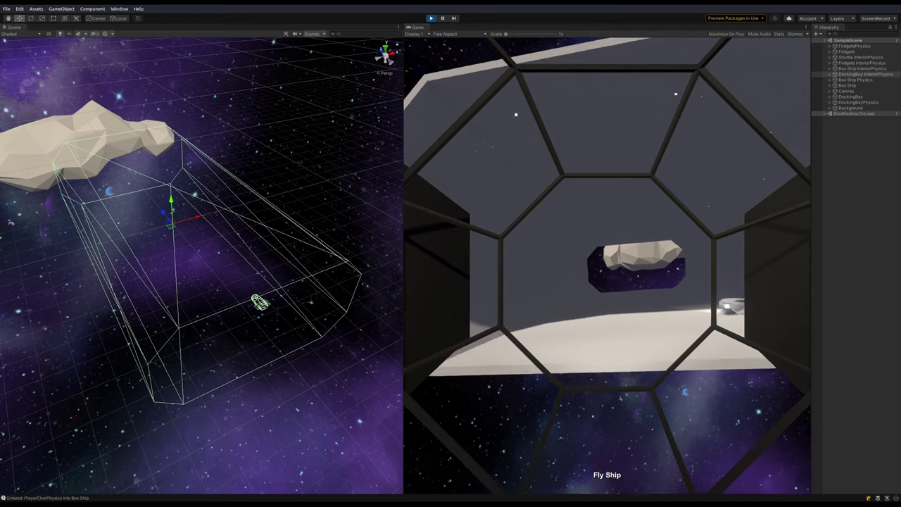
pyautogui.press('w')
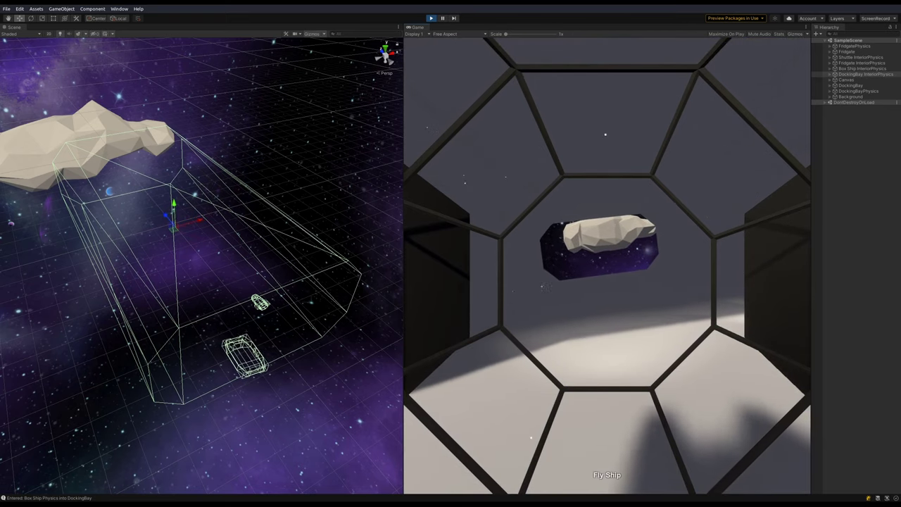
pyautogui.press('a')
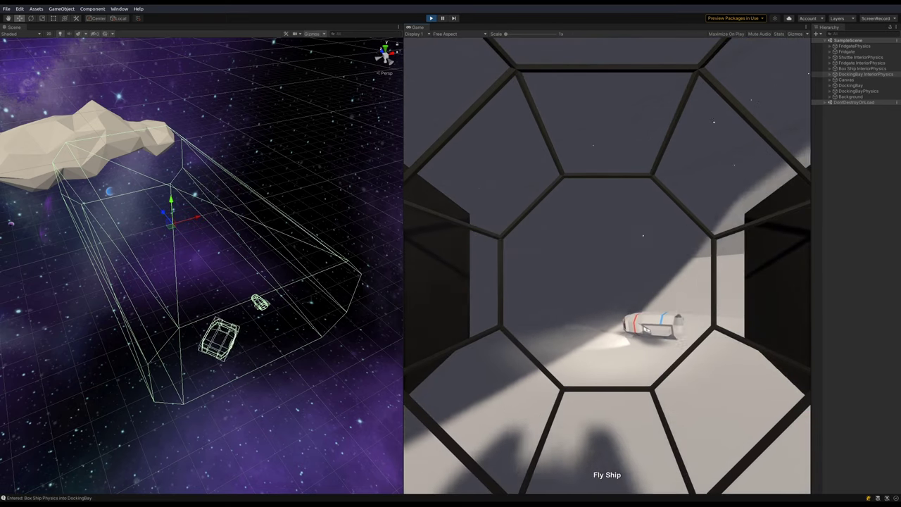
pyautogui.press('a')
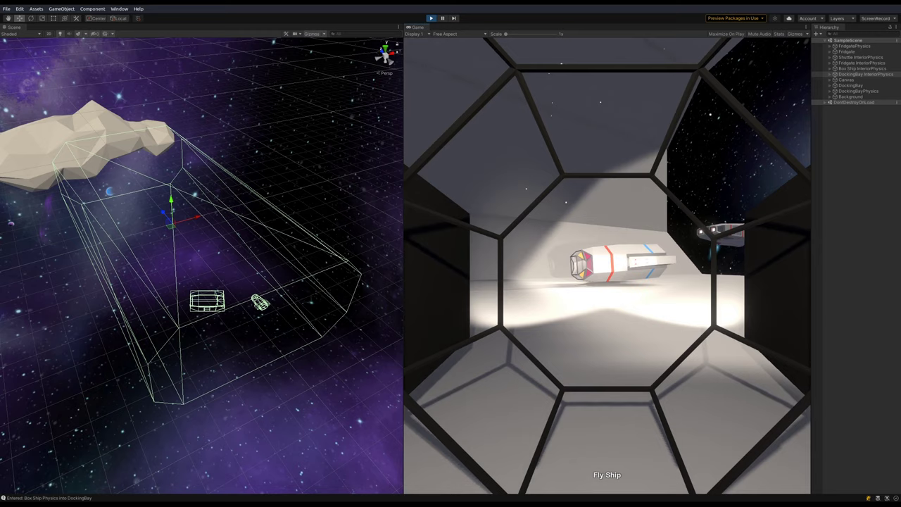
# Leave the console and examine the box ship and shuttle colliders inside the docking bay up close in the Scene view.
pyautogui.press('s')
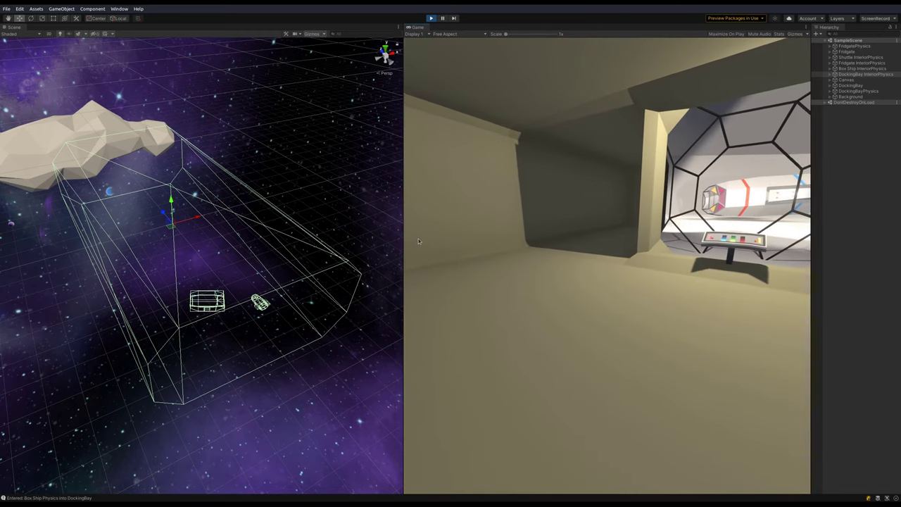
pyautogui.scroll(4, 219, 352)
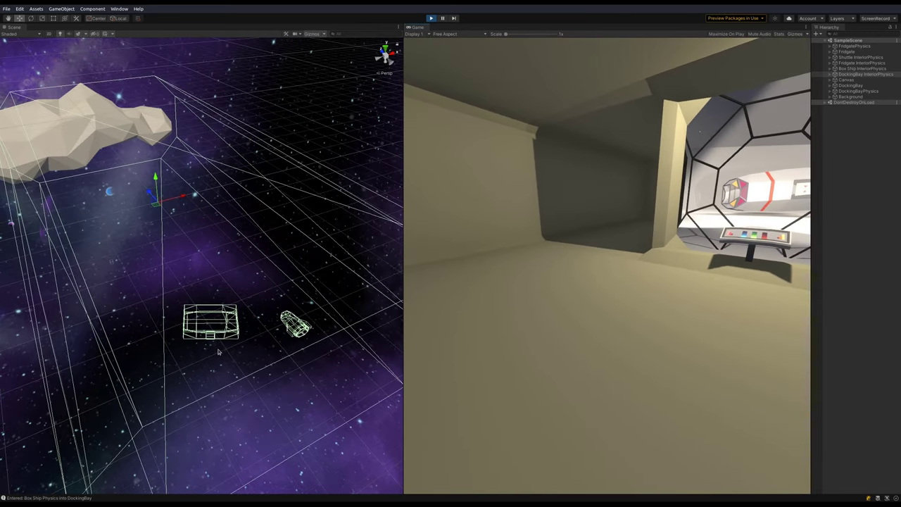
pyautogui.scroll(6, 219, 352)
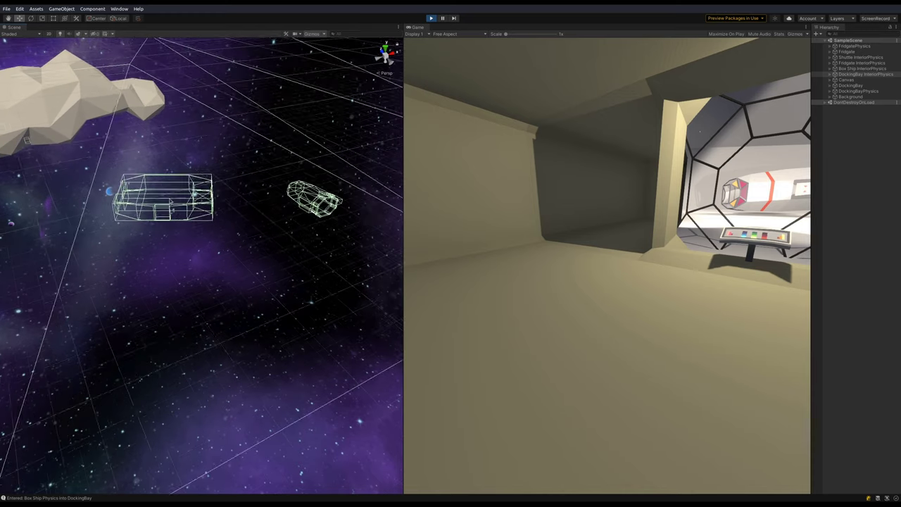
pyautogui.scroll(4, 170, 202)
pyautogui.moveTo(171, 201); pyautogui.dragTo(175, 303)
# Open the box ship's side door and walk the character toward the doorway.
pyautogui.click(599, 196)
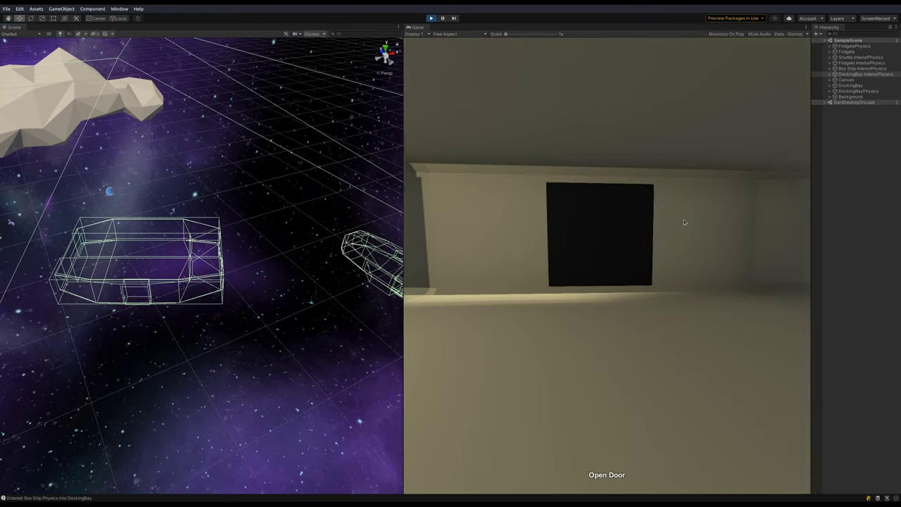
pyautogui.press('e')
pyautogui.press('w')
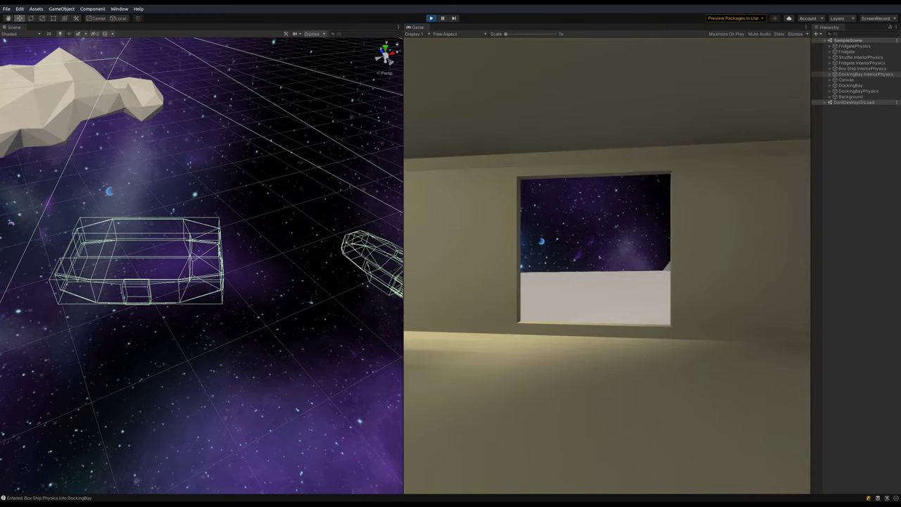
pyautogui.press('w')
# Walk the character backward and forward in the cabin between the open side door and the cockpit.
pyautogui.press('s')
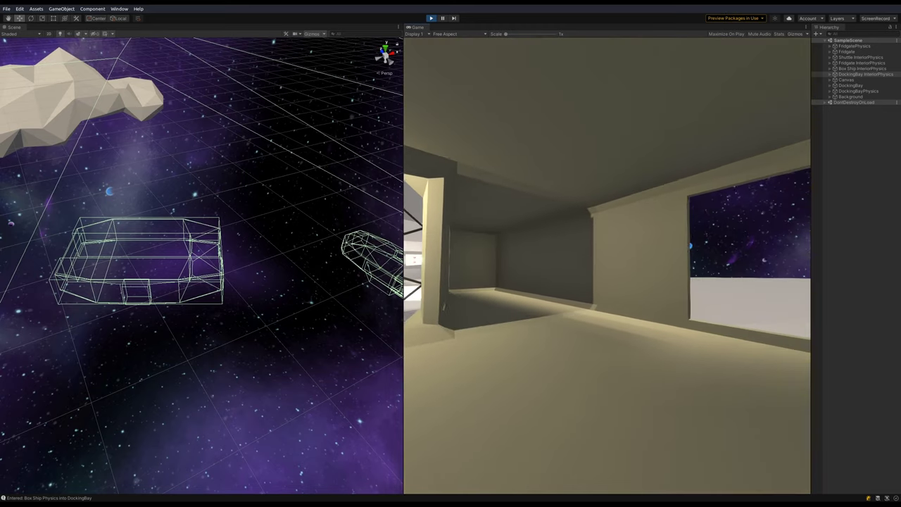
pyautogui.press('s')
pyautogui.press('w')
pyautogui.press('s')
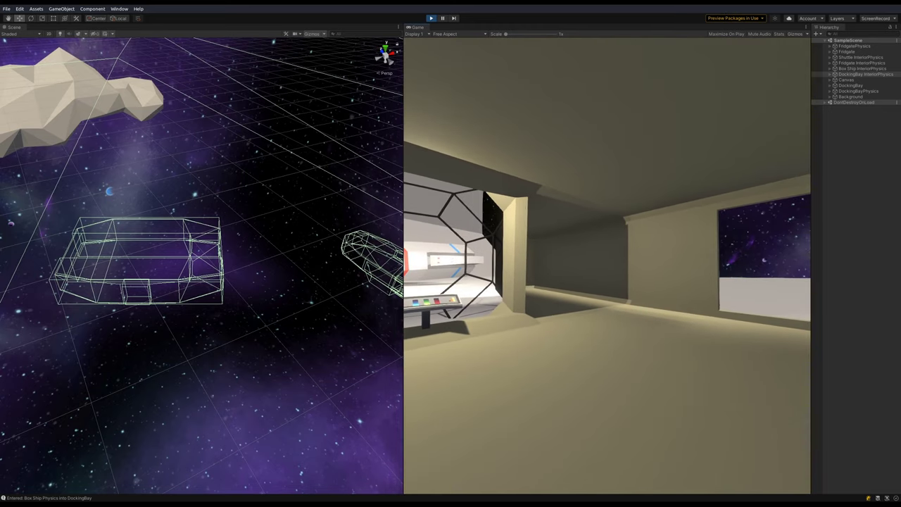
pyautogui.press('Escape')
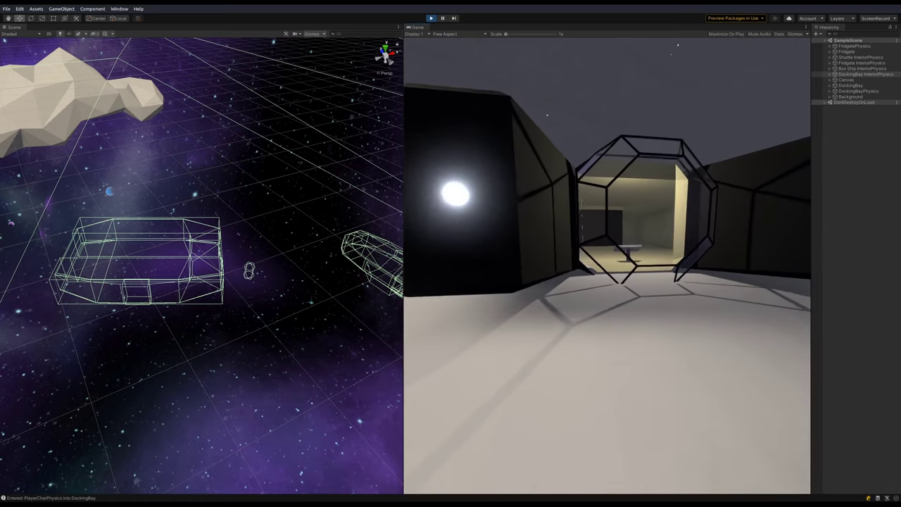
# Walk the character across the docking bay floor from the box ship, board the shuttle and approach its console.
pyautogui.press('s')
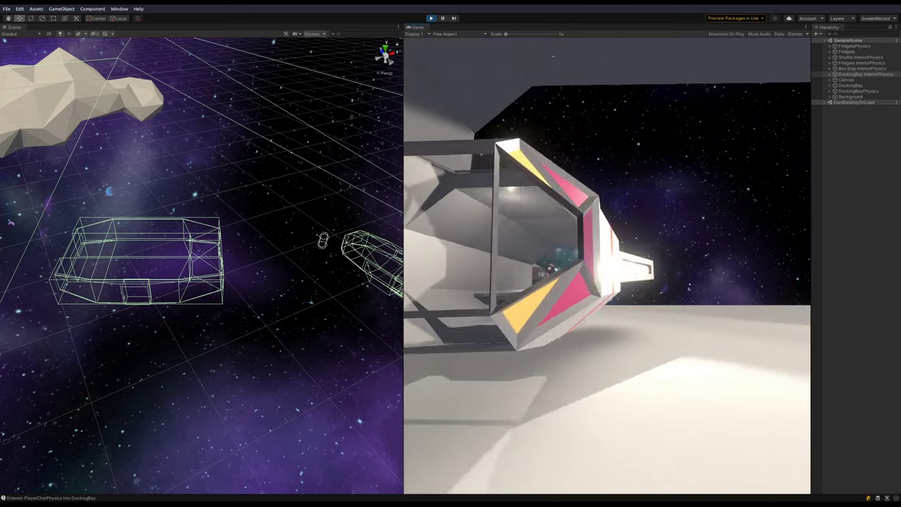
pyautogui.press('w')
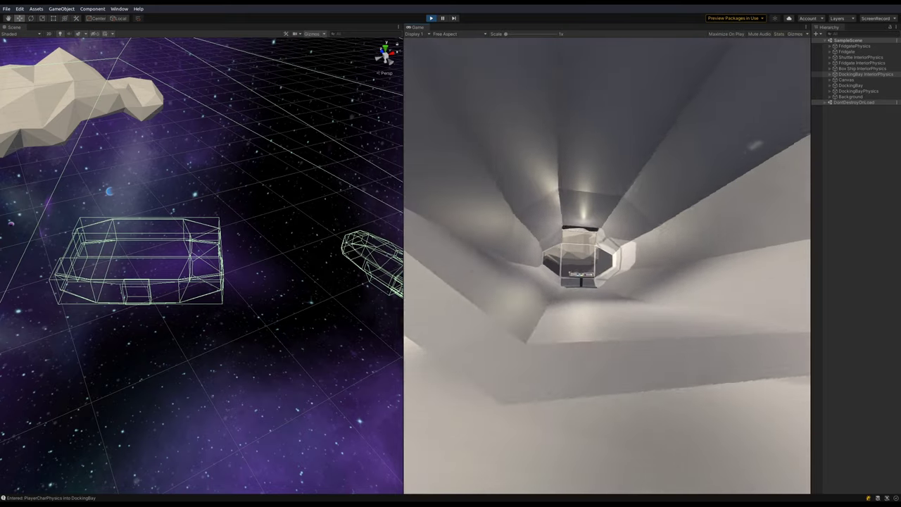
pyautogui.press('w')
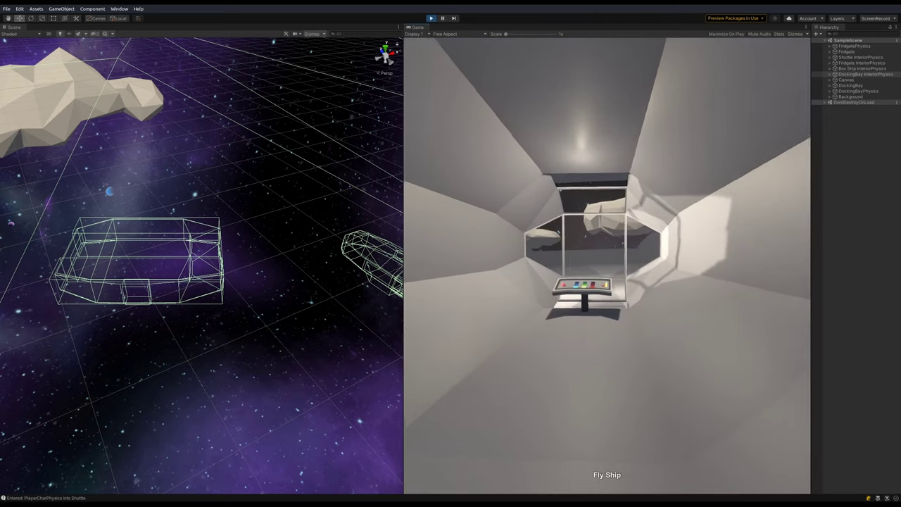
pyautogui.press('w')
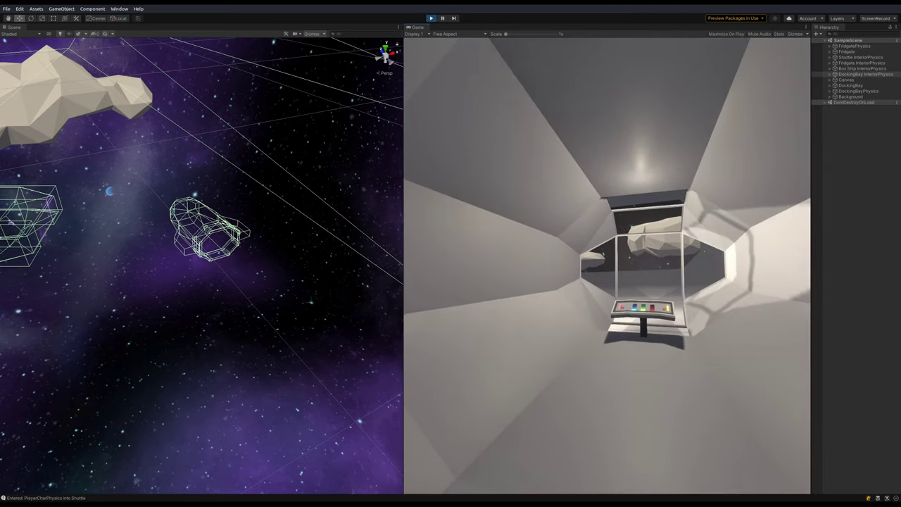
# Frame the Shuttle InteriorPhysics object in the Scene view and walk the character up to the shuttle's console.
pyautogui.press('Escape')
pyautogui.doubleClick(859, 57)
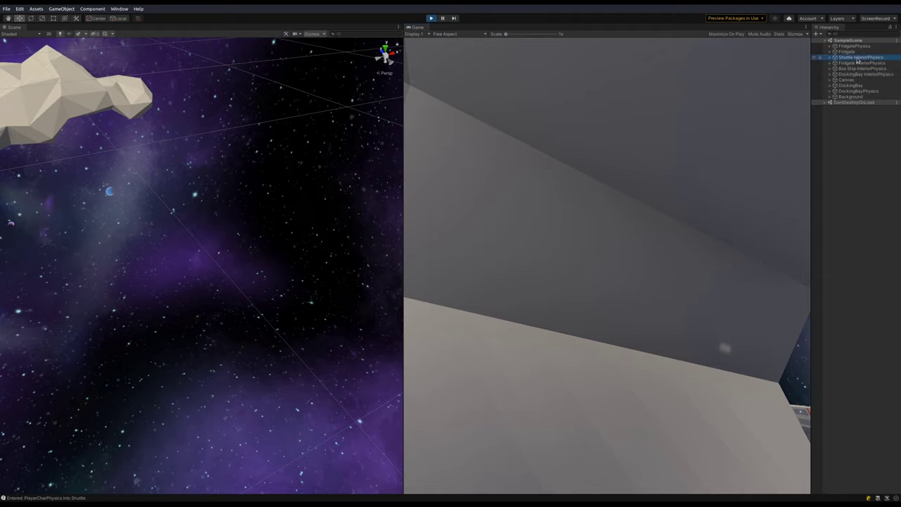
pyautogui.press('w')
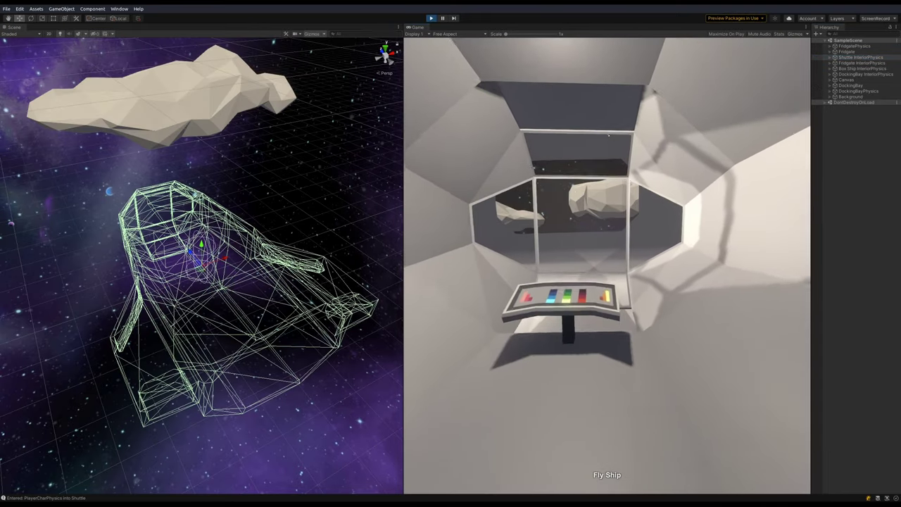
# Fly the shuttle out of the docking bay and step back from its controls.
pyautogui.press('s')
pyautogui.press('w')
pyautogui.press('s')
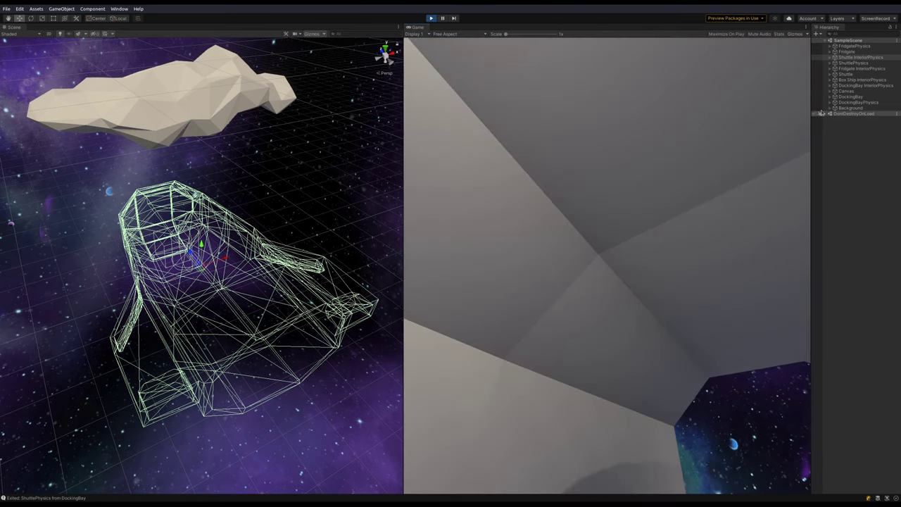
# Inspect the DockingBay InteriorPhysics colliders, then frame Fridgate InteriorPhysics and examine its collider wireframe from several angles.
pyautogui.click(846, 85)
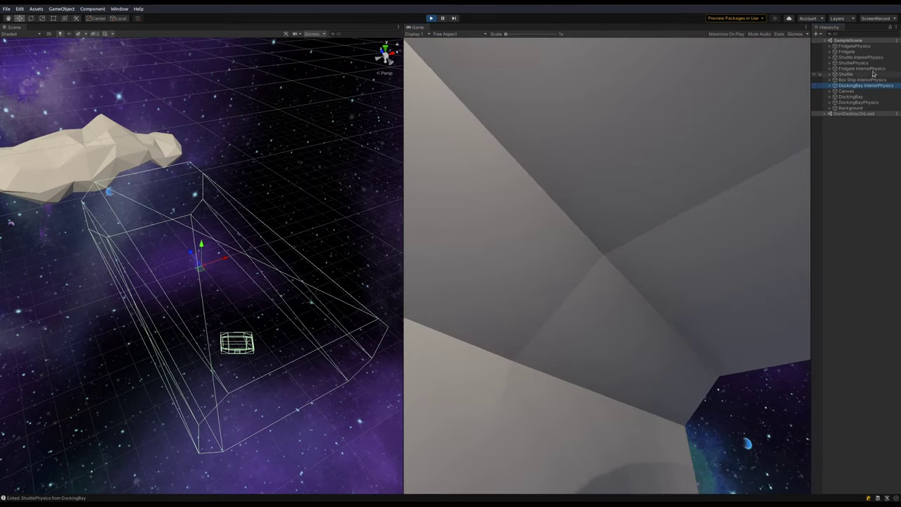
pyautogui.doubleClick(859, 69)
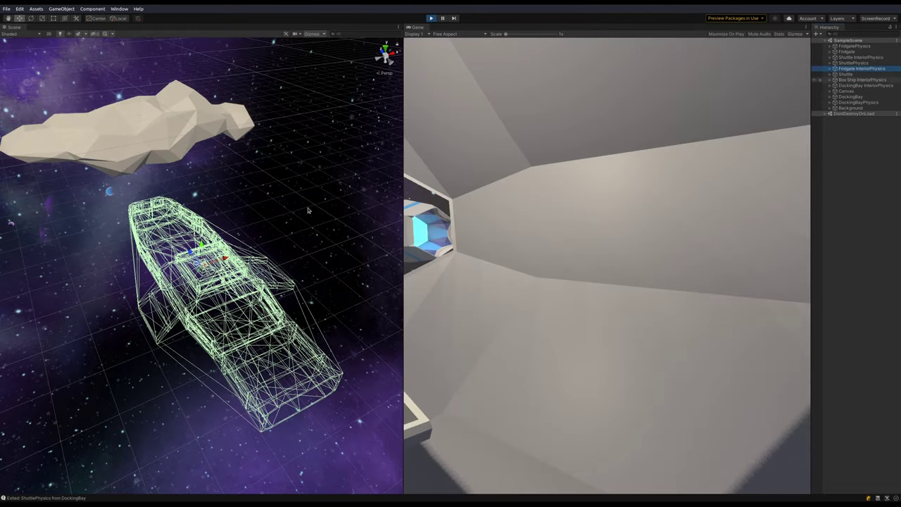
pyautogui.moveTo(307, 211); pyautogui.dragTo(257, 63)
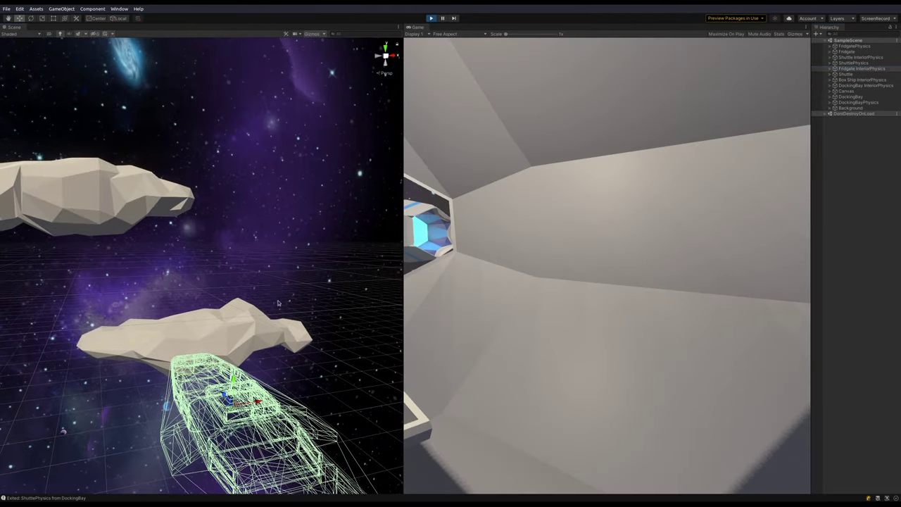
pyautogui.moveTo(271, 296); pyautogui.dragTo(219, 155)
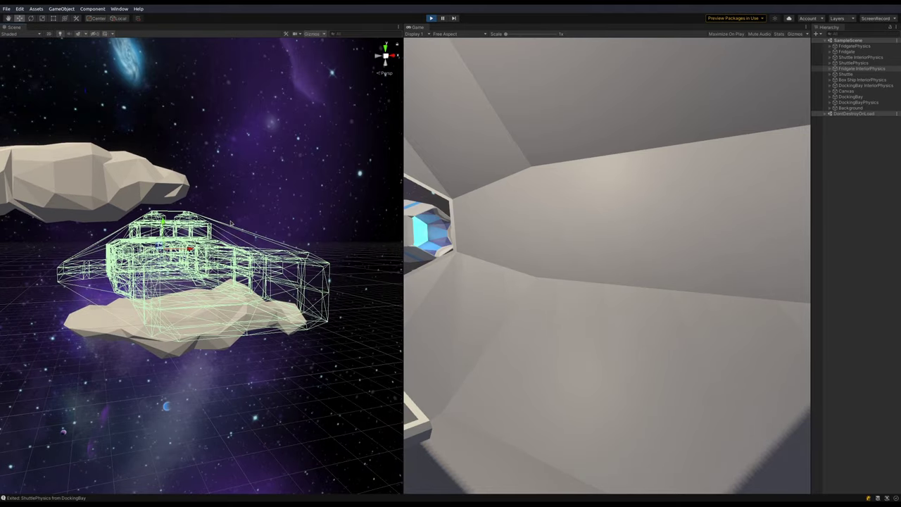
pyautogui.moveTo(231, 194); pyautogui.dragTo(217, 268)
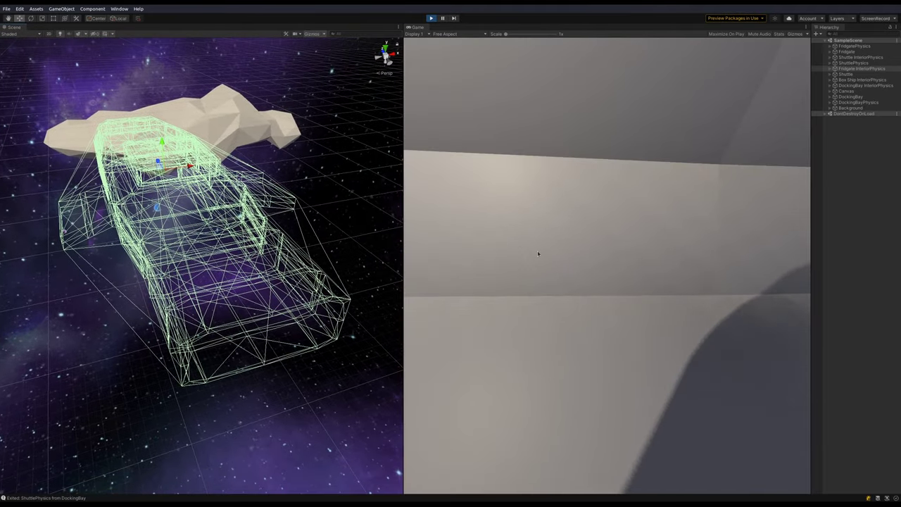
# Fly the shuttle into the Fridgate and walk the character out of it onto the Fridgate's deck.
pyautogui.press('e')
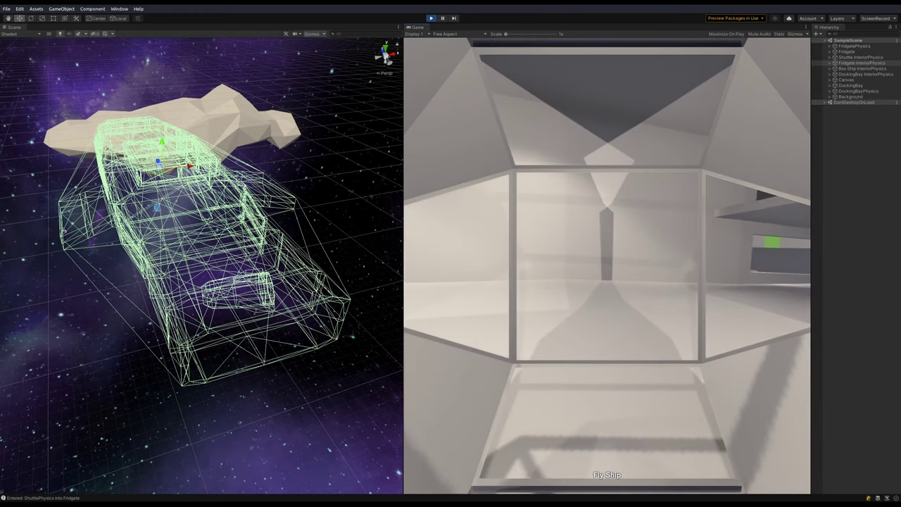
pyautogui.press('e')
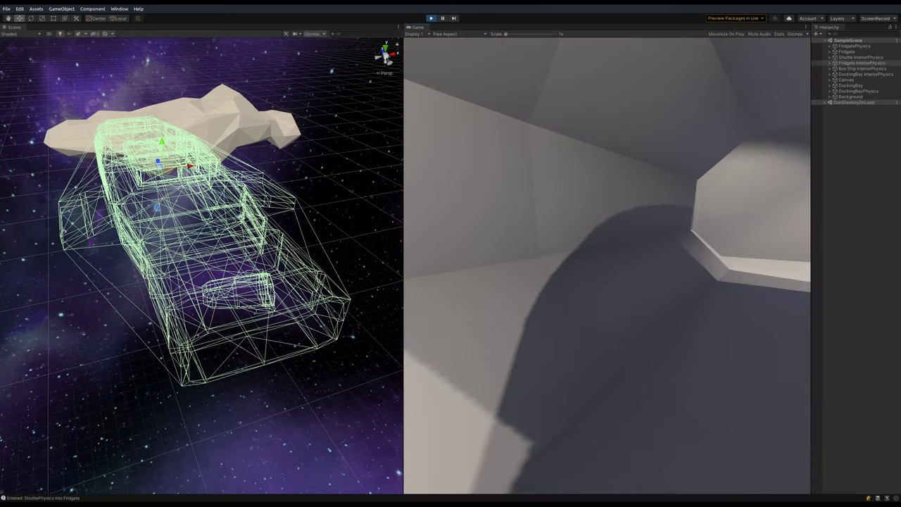
pyautogui.press('w')
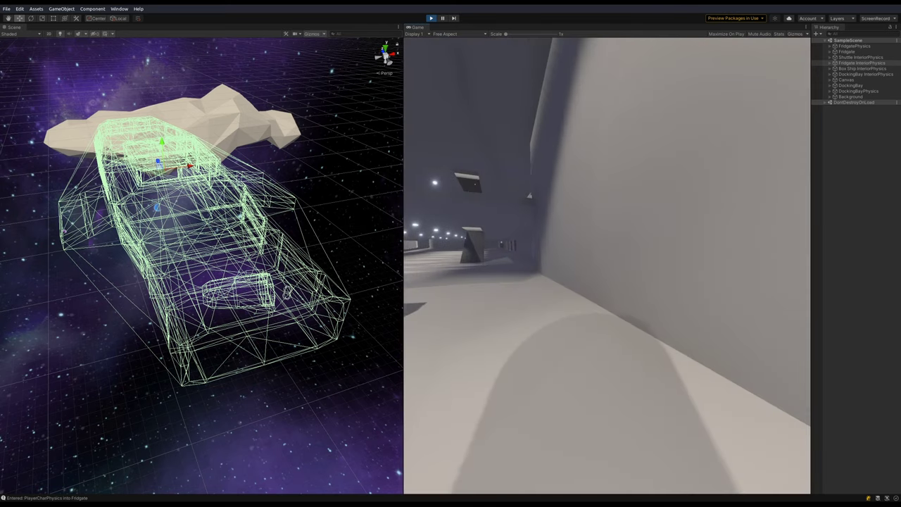
# Walk the character through the Fridgate's lit interior and up the narrow ramp toward the ceiling opening.
pyautogui.press('w')
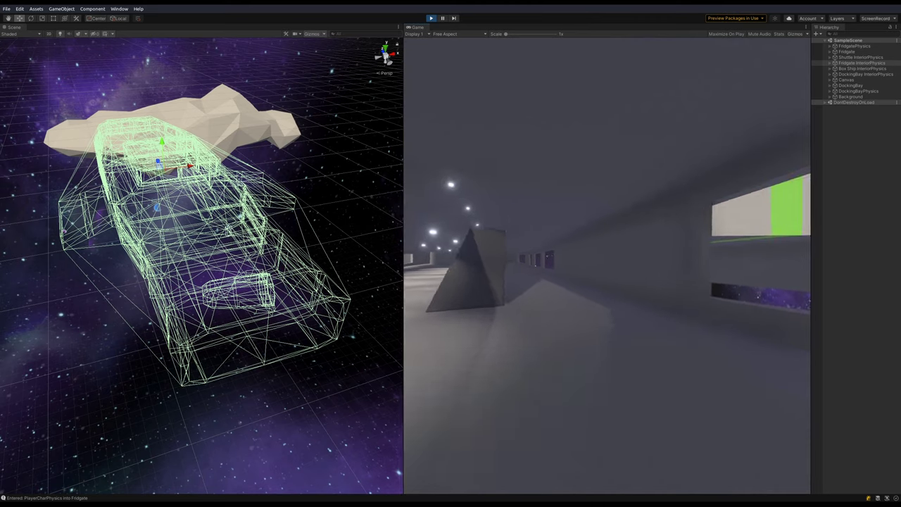
pyautogui.press('w')
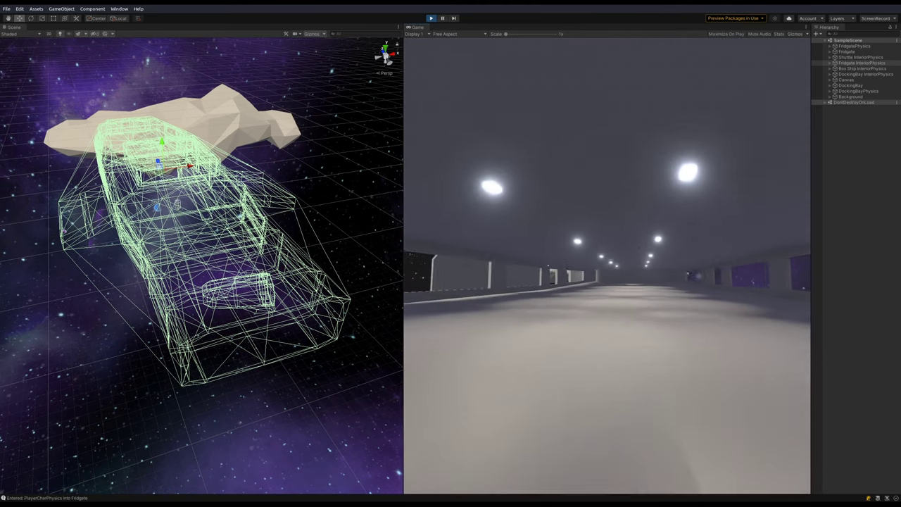
pyautogui.press('w')
pyautogui.press('a')
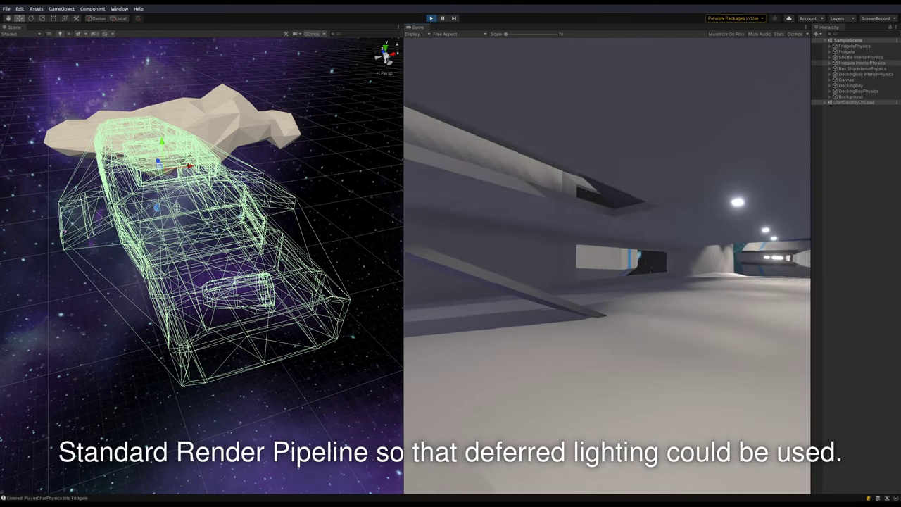
pyautogui.press('w')
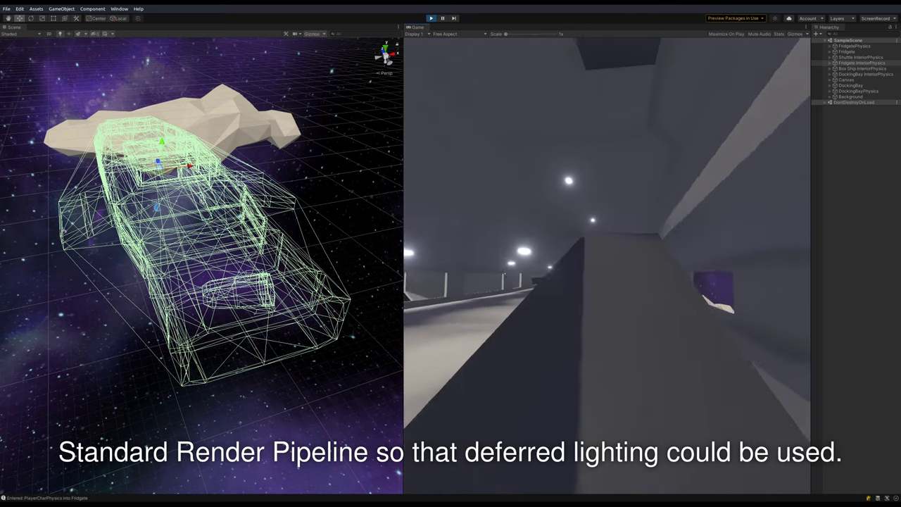
pyautogui.press('s')
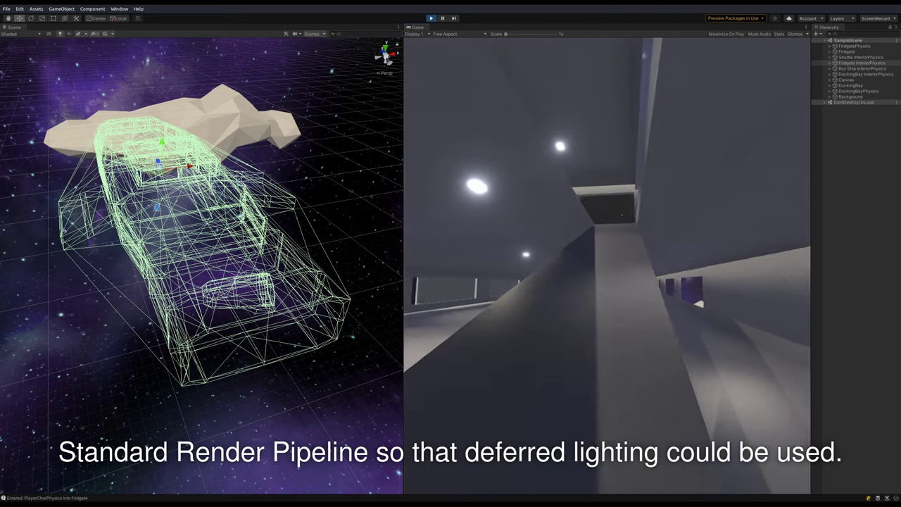
# Walk the character up through the ceiling opening onto the Fridgate's bridge and take its flight controls.
pyautogui.press('w')
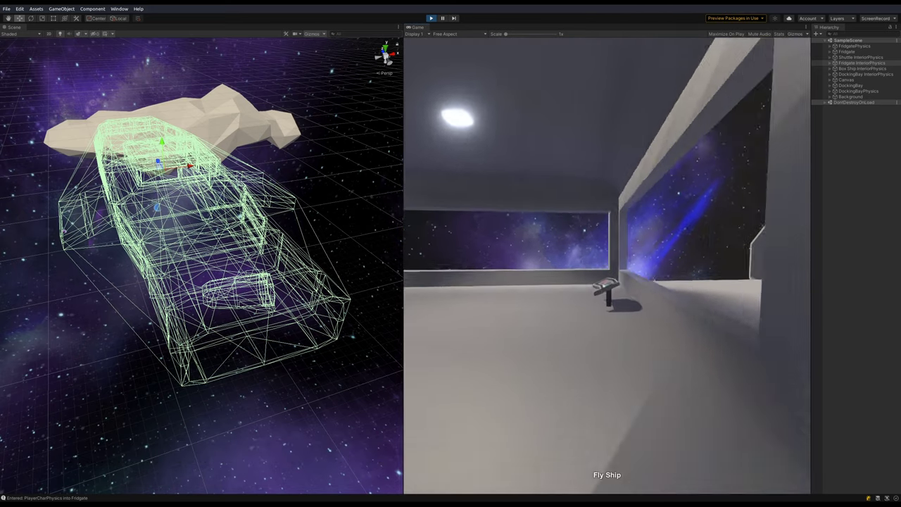
pyautogui.press('w')
pyautogui.press('e')
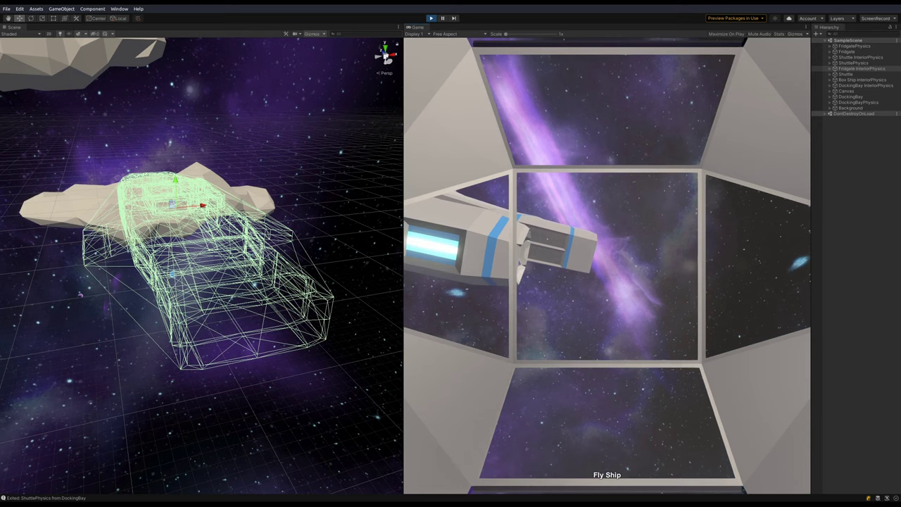
# Fly the shuttle into the Fridgate, leave its controls and walk the character up to the Fridgate's bridge console.
pyautogui.press('a')
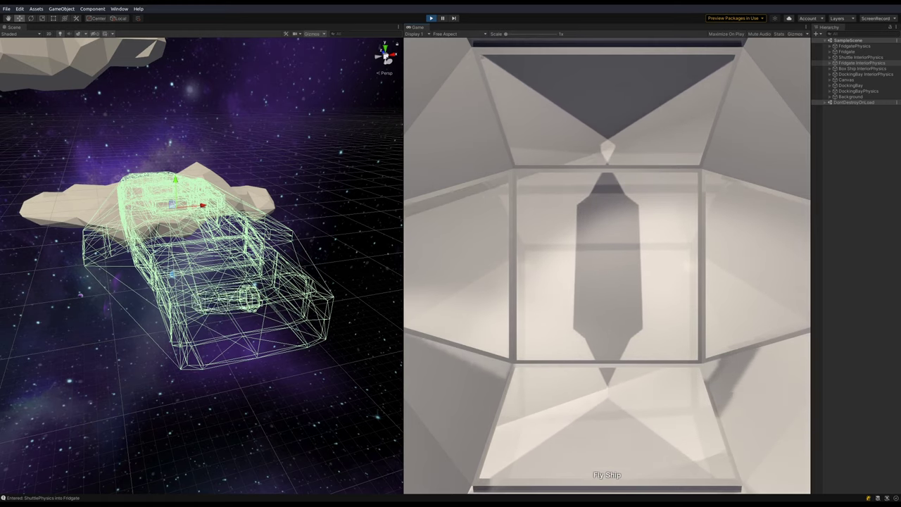
pyautogui.press('f')
pyautogui.press('w')
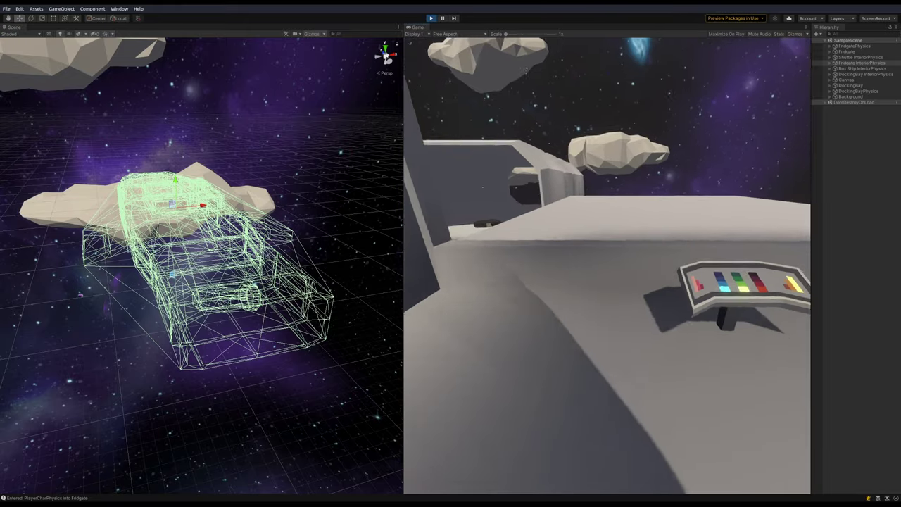
# Fly the Fridgate from its bridge console, then release the controls and turn back into the bridge.
pyautogui.press('e')
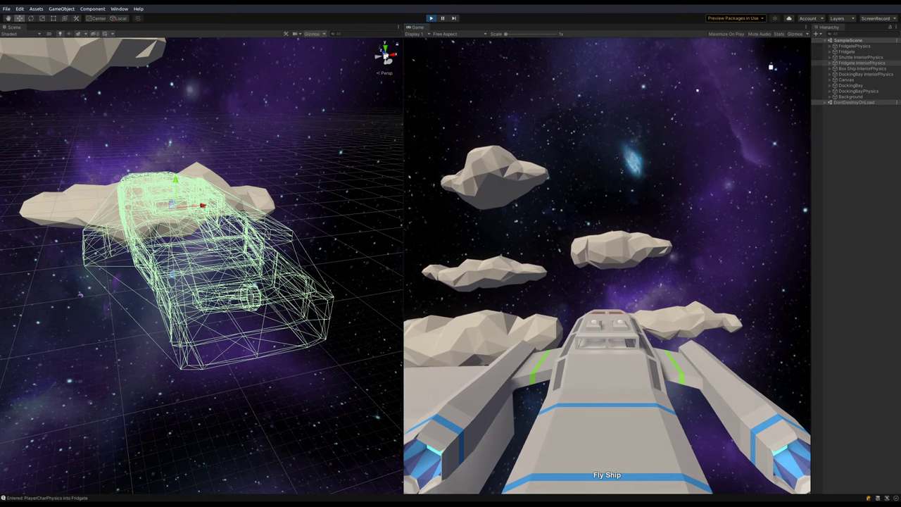
pyautogui.press('e')
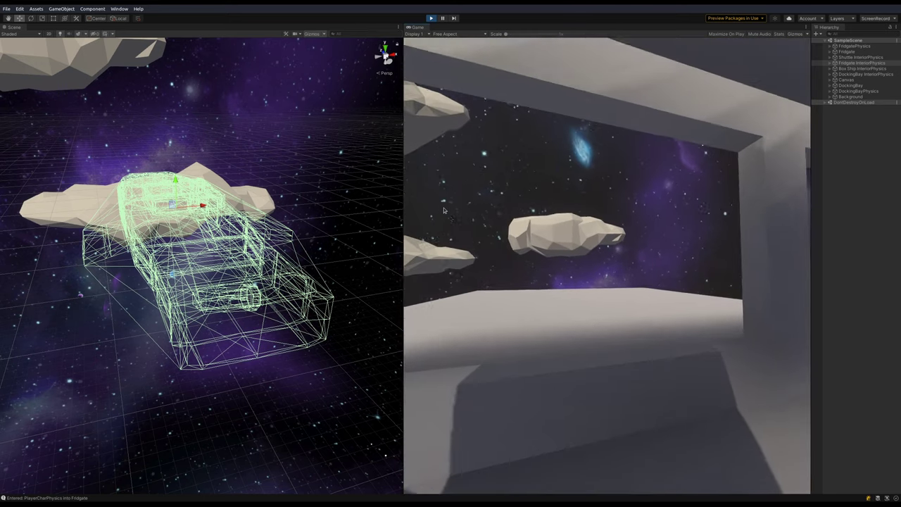
pyautogui.press('d')
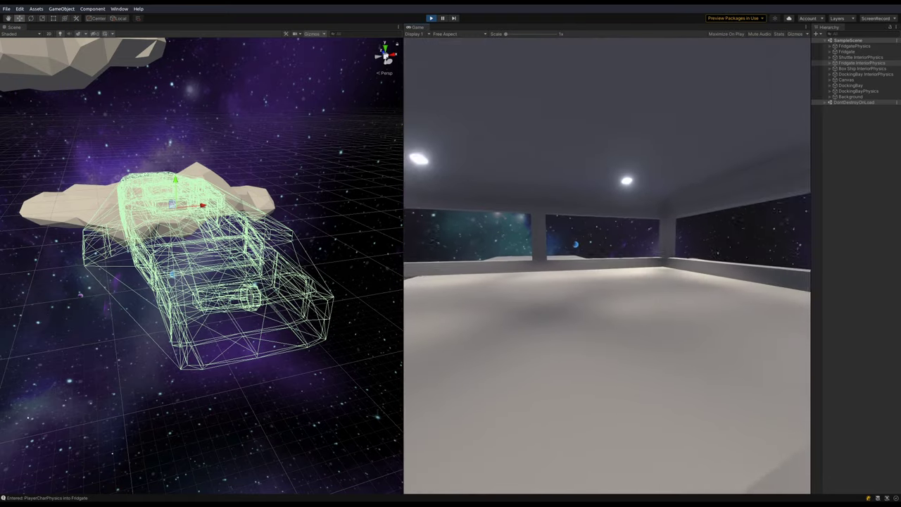
# Walk the character back through the Fridgate's interior into the docked shuttle and fly the shuttle out.
pyautogui.press('w')
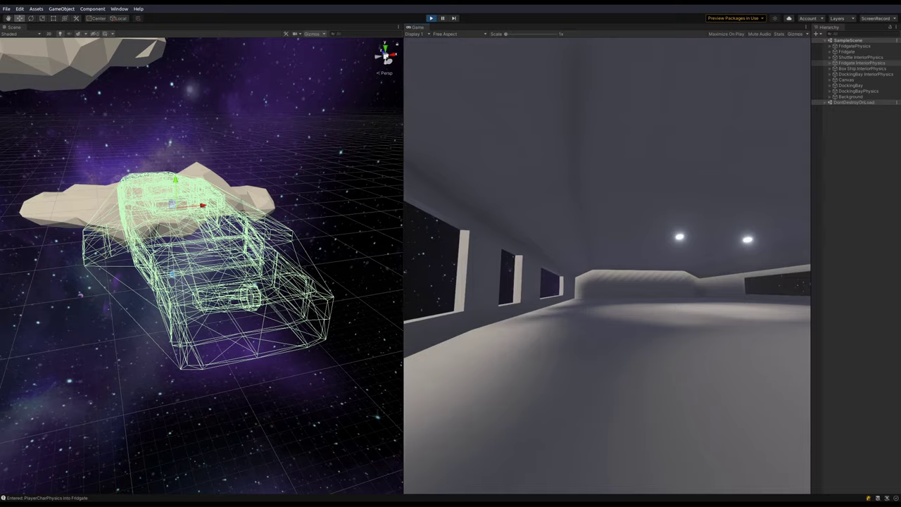
pyautogui.press('w')
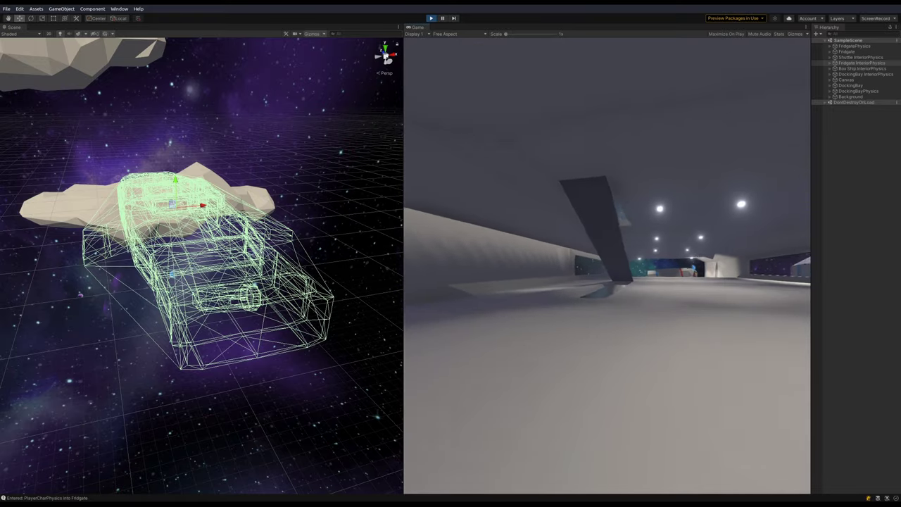
pyautogui.press('w')
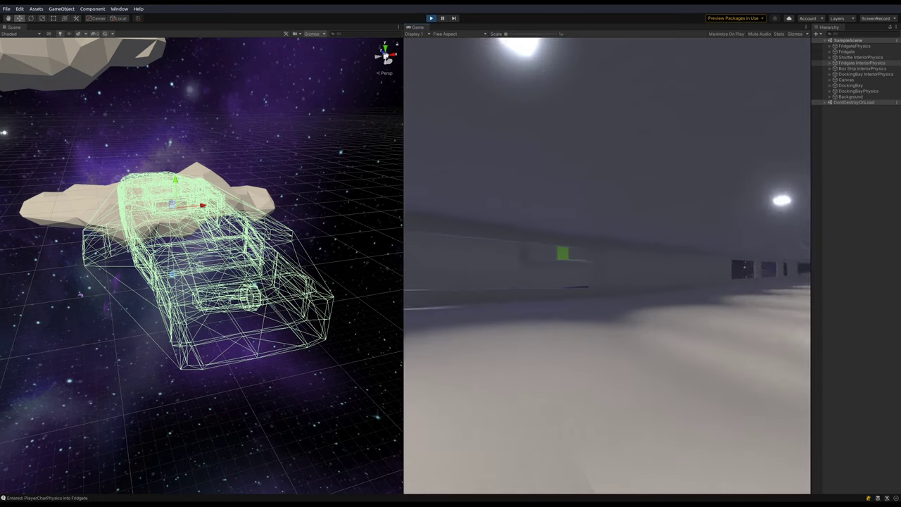
pyautogui.press('w')
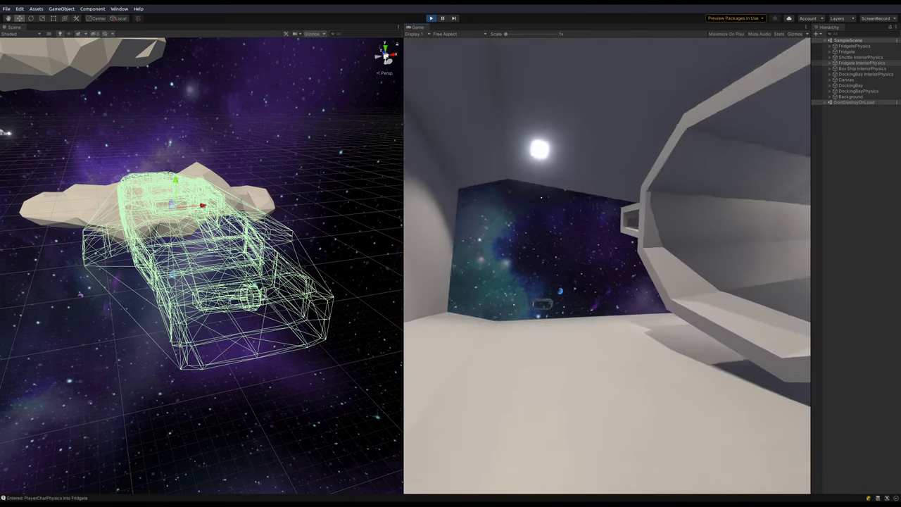
pyautogui.press('w')
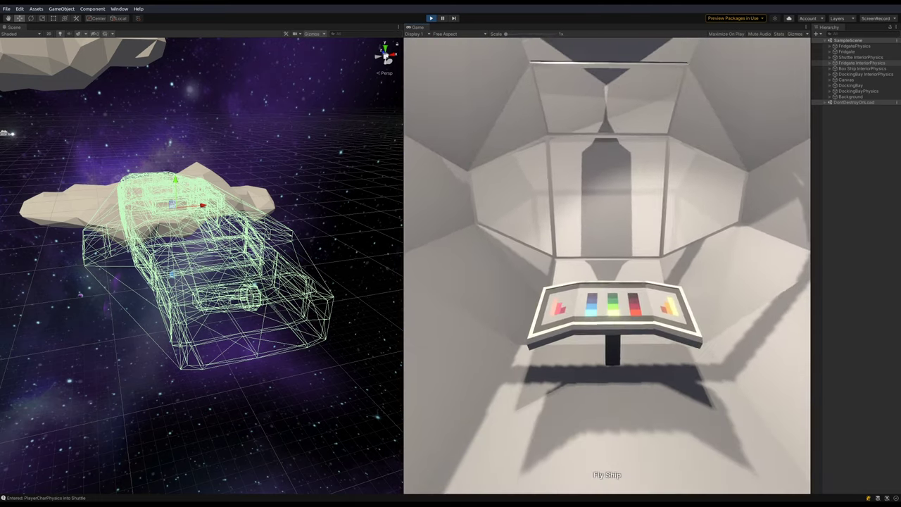
pyautogui.press('e')
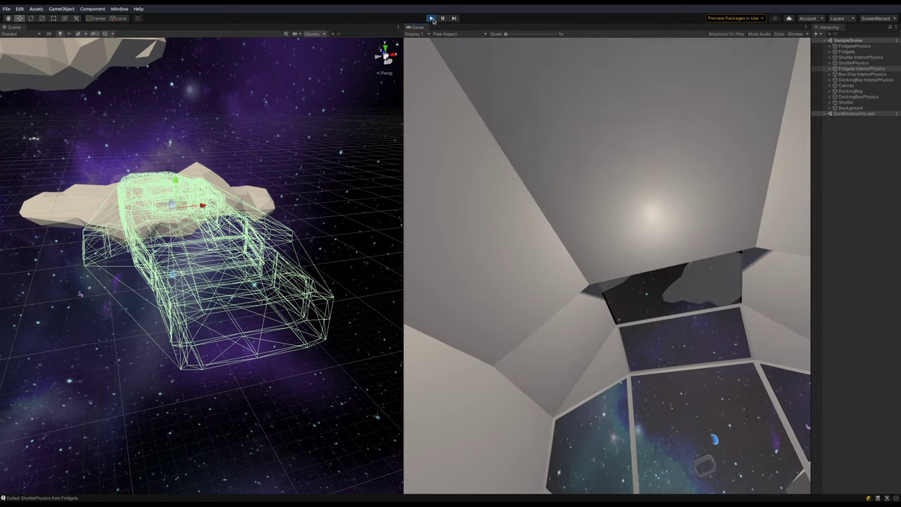
# Restart play mode and walk the character inside the Box Ship.
pyautogui.click(431, 18)
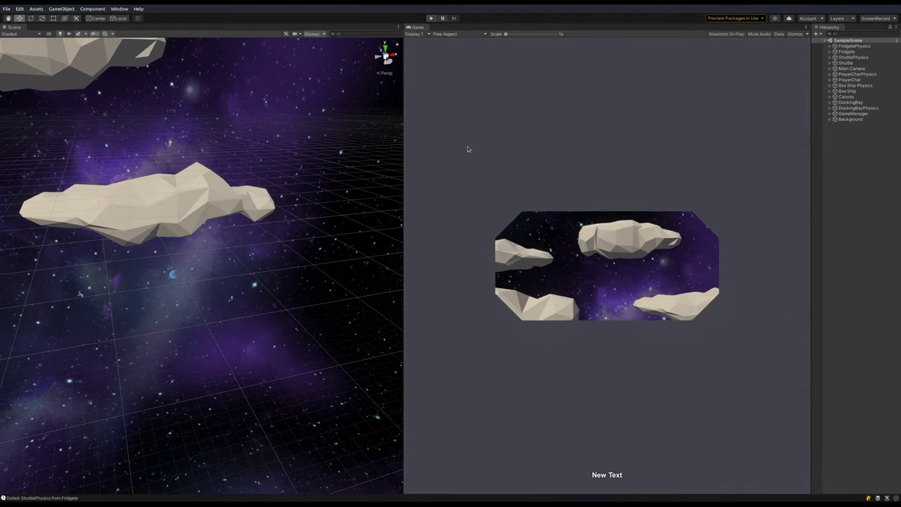
pyautogui.click(429, 19)
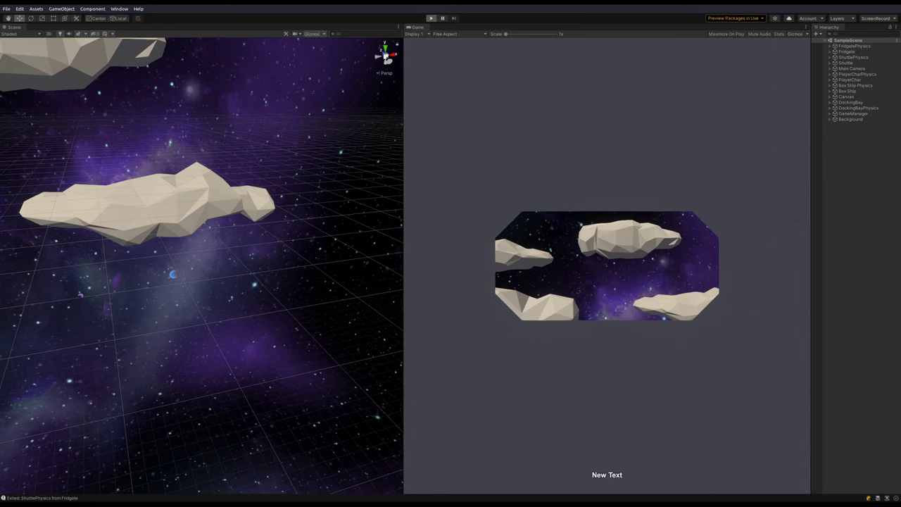
pyautogui.press('w')
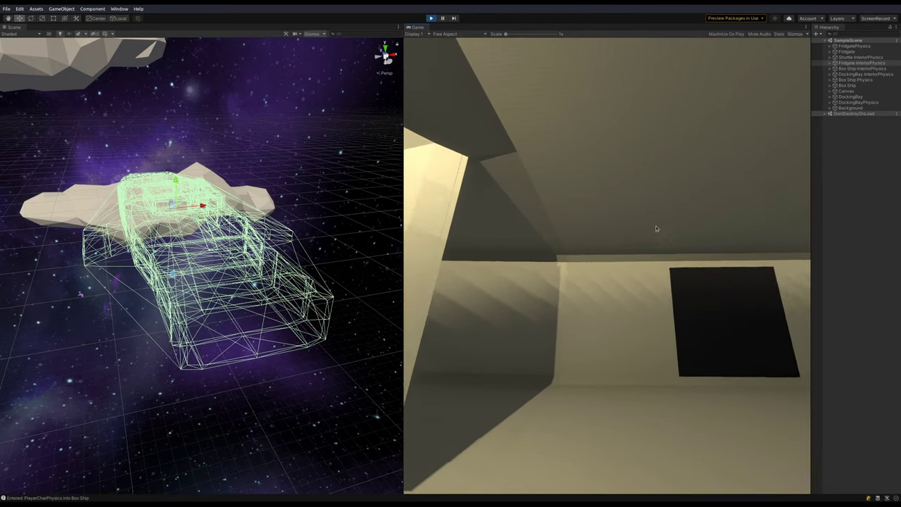
# Frame Fridgate InteriorPhysics, Box Ship Physics and Box Ship in turn in the scene to locate the Box Ship.
pyautogui.moveTo(806, 102)
pyautogui.moveTo(821, 76)
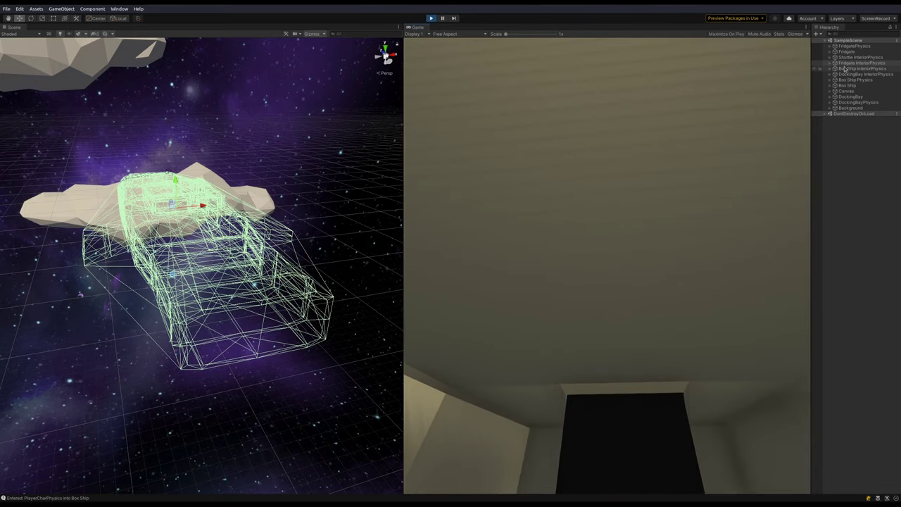
pyautogui.doubleClick(848, 66)
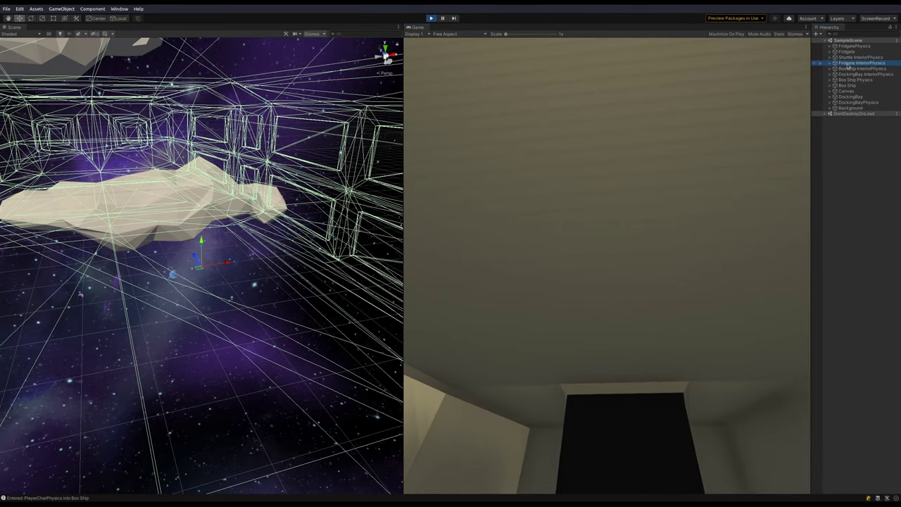
pyautogui.doubleClick(858, 81)
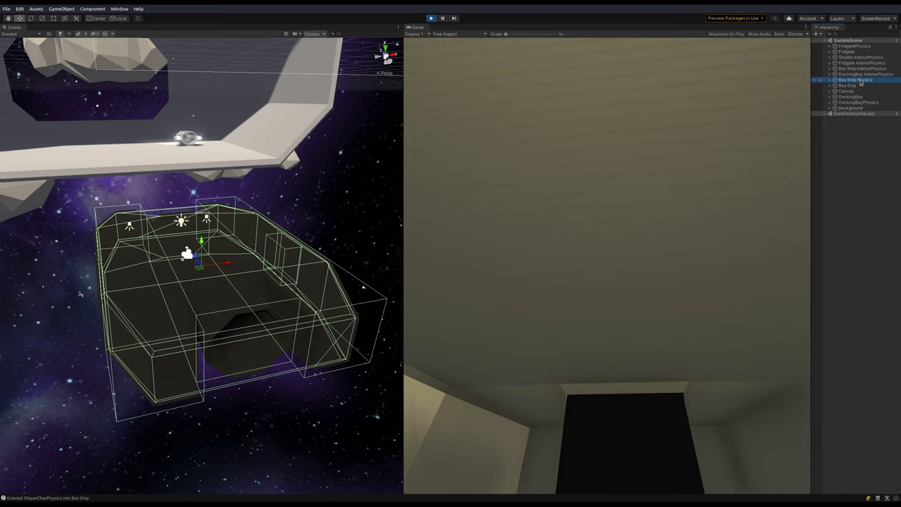
pyautogui.doubleClick(848, 85)
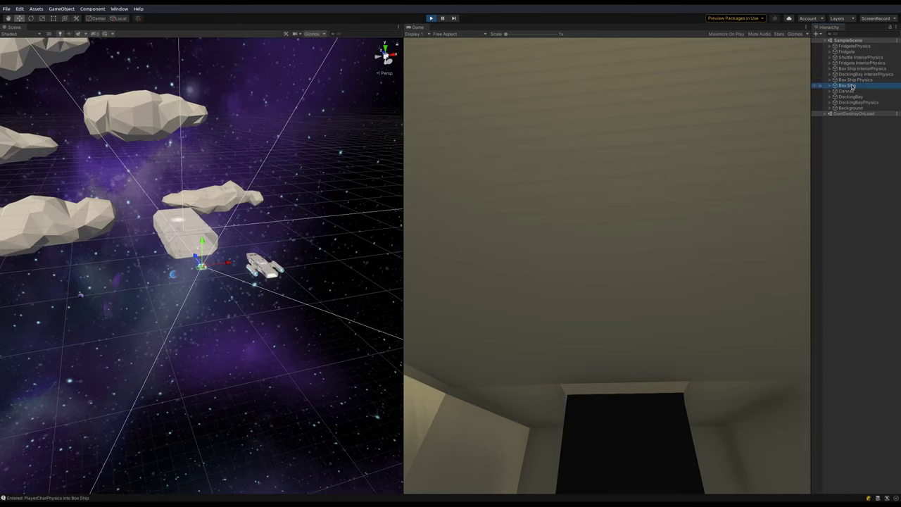
pyautogui.scroll(-10, 248, 243)
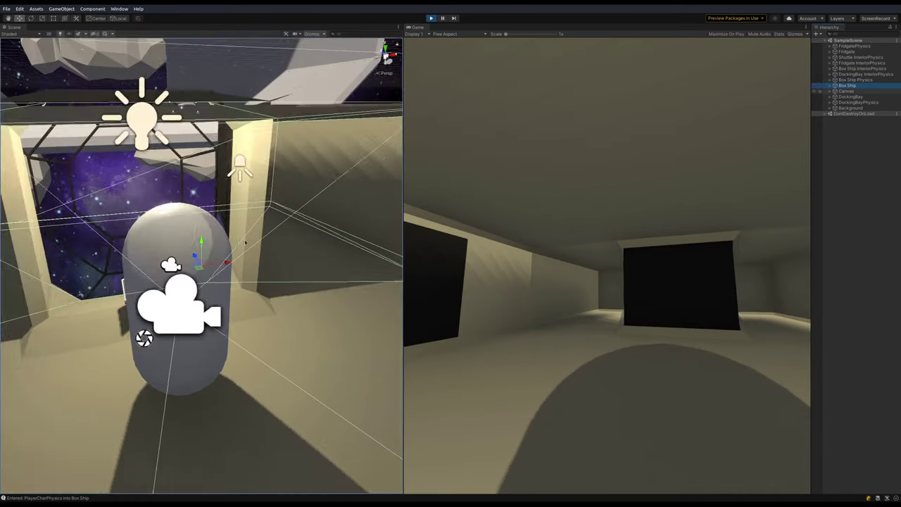
# Examine the Box Ship's hull and its collider outline from several angles and distances in the scene.
pyautogui.moveTo(245, 244); pyautogui.dragTo(228, 192)
pyautogui.scroll(-4, 231, 238)
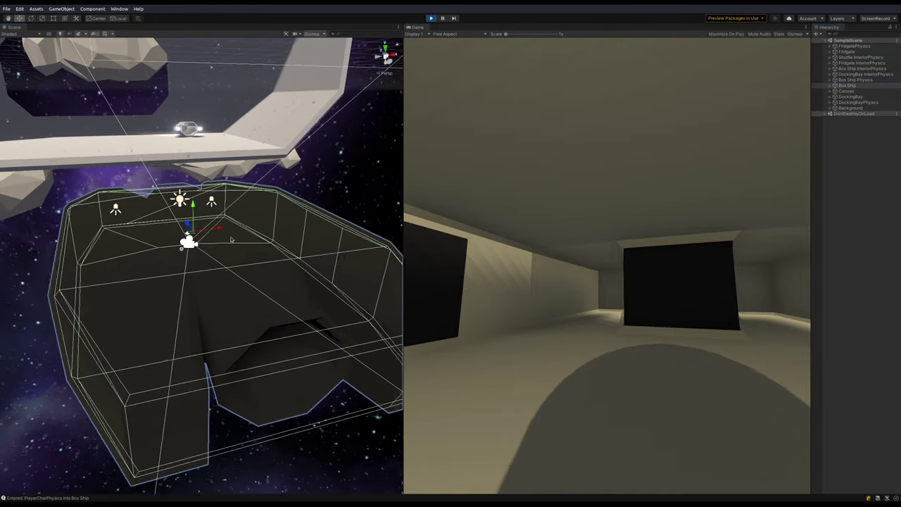
pyautogui.moveTo(231, 240); pyautogui.dragTo(422, 211)
pyautogui.scroll(-3, 165, 242)
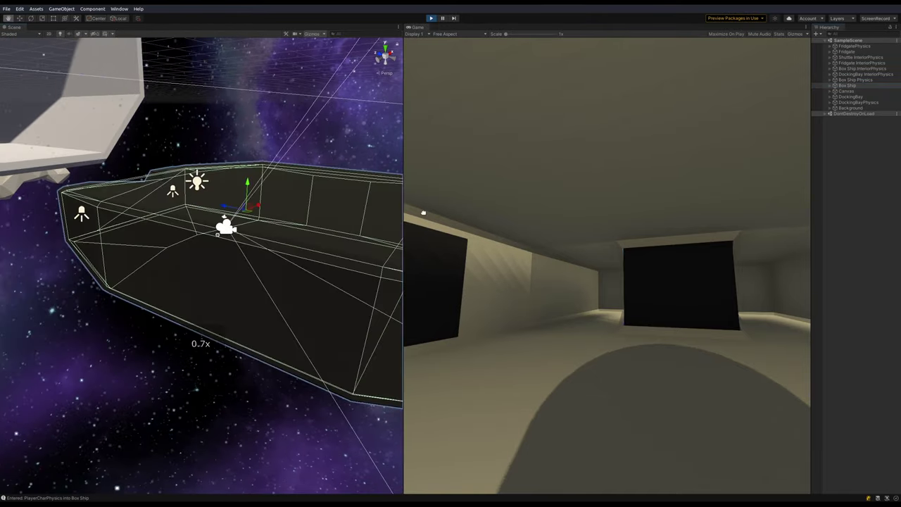
pyautogui.moveTo(263, 225); pyautogui.dragTo(297, 232)
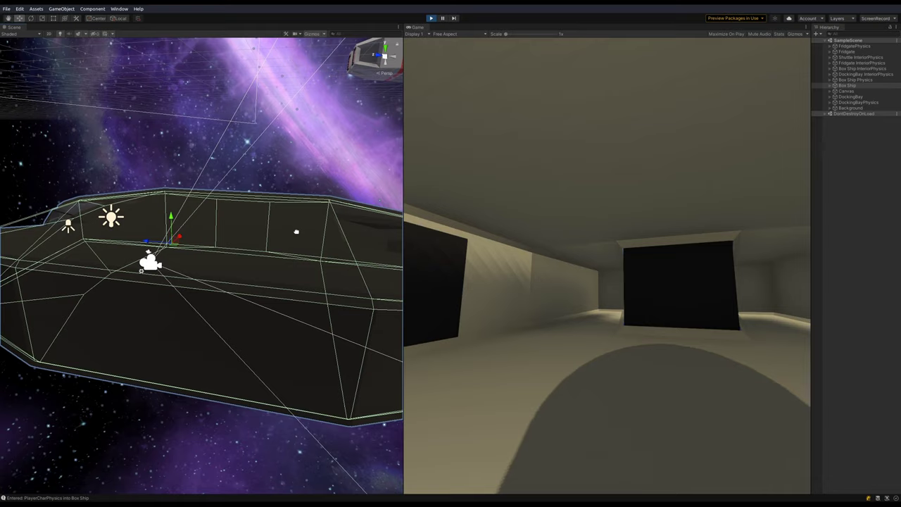
pyautogui.scroll(-3, 229, 239)
pyautogui.scroll(3, 200, 263)
pyautogui.scroll(-4, 199, 264)
pyautogui.moveTo(198, 263); pyautogui.dragTo(201, 263)
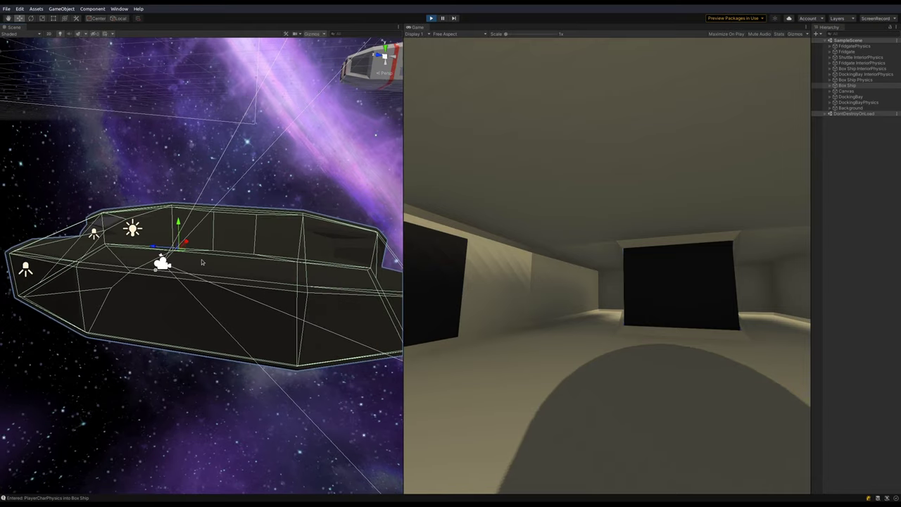
pyautogui.moveTo(218, 213); pyautogui.dragTo(201, 205)
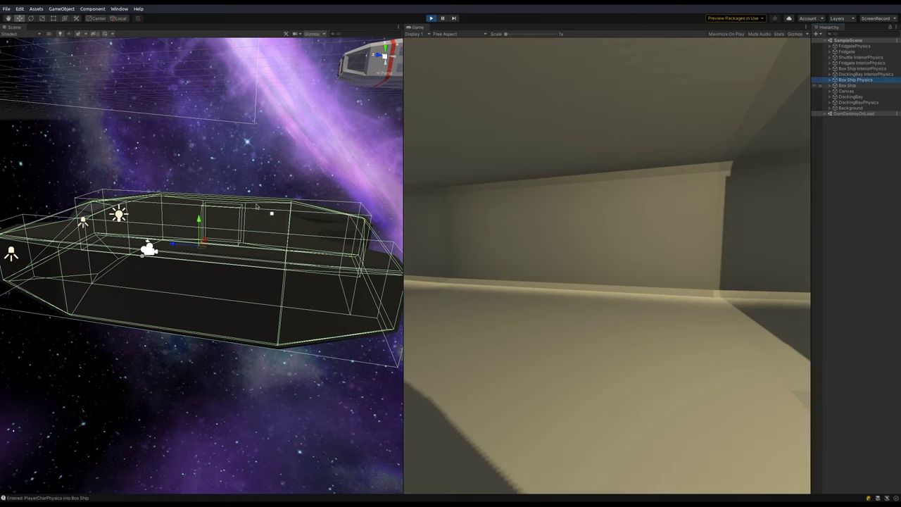
# Examine the Box Ship Physics colliders from the side and front, including the docking bay beyond.
pyautogui.moveTo(257, 206); pyautogui.dragTo(141, 220)
pyautogui.moveTo(391, 220); pyautogui.dragTo(246, 235)
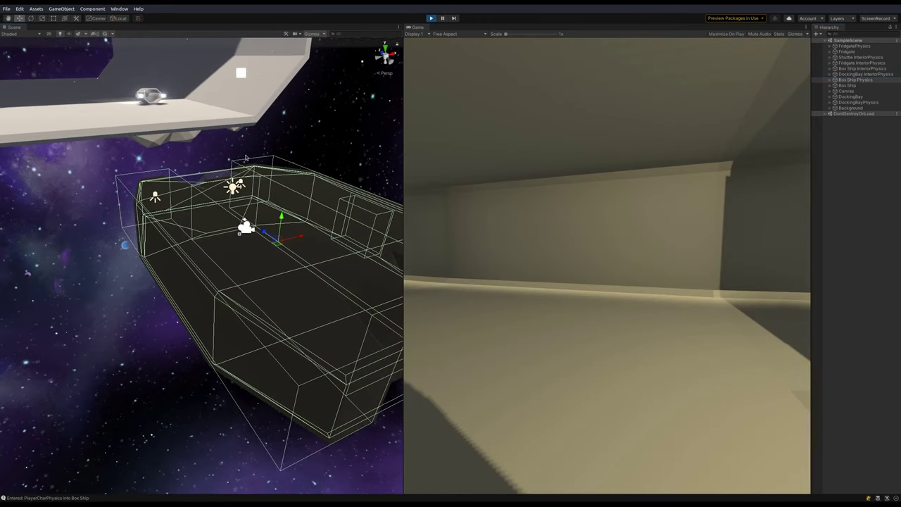
pyautogui.moveTo(246, 156); pyautogui.dragTo(252, 93)
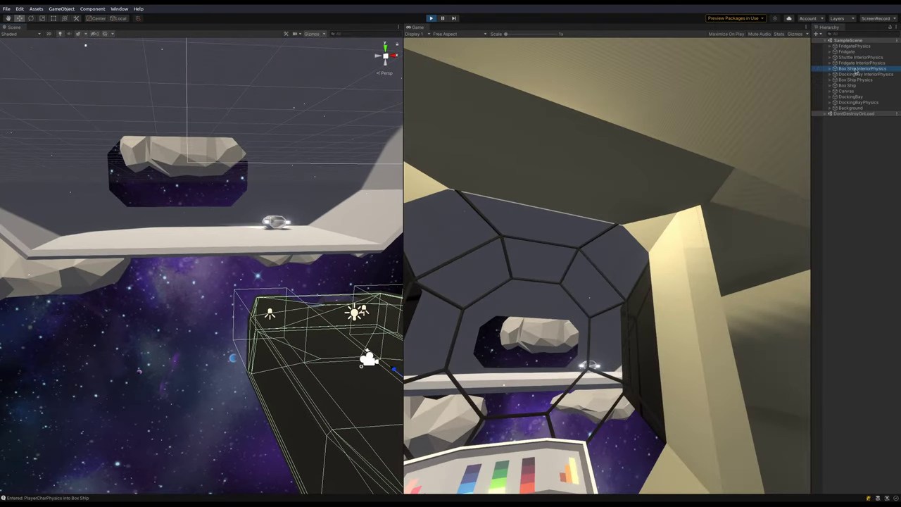
# Frame Box Ship InteriorPhysics in the scene and examine its collider wireframe.
pyautogui.doubleClick(855, 71)
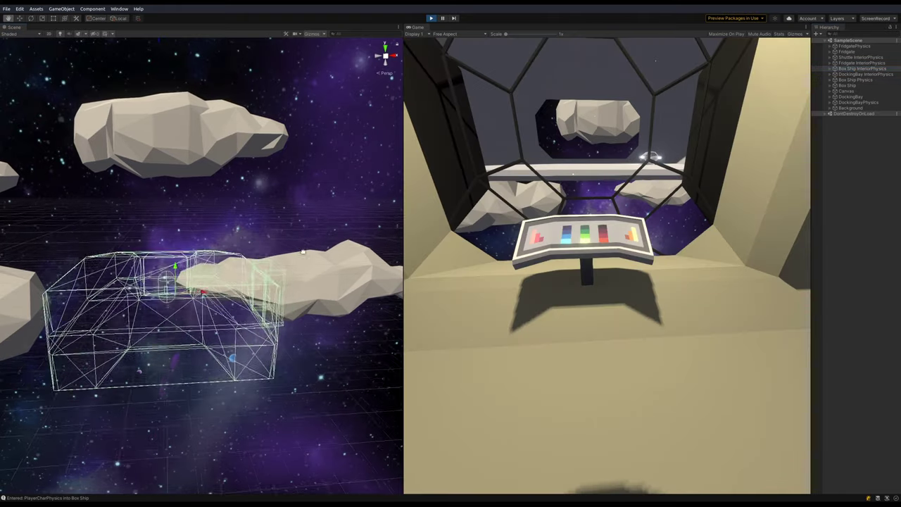
pyautogui.moveTo(303, 252); pyautogui.dragTo(265, 303)
pyautogui.scroll(-5, 248, 291)
pyautogui.scroll(-3, 249, 291)
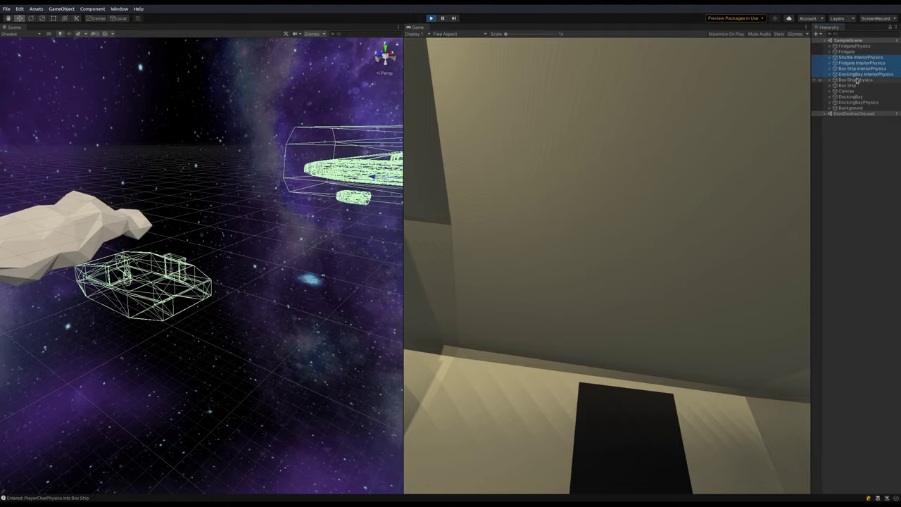
# Compare the placement of the Shuttle, Fridgate, Box Ship and DockingBay InteriorPhysics wireframes in the scene.
pyautogui.moveTo(269, 211); pyautogui.dragTo(168, 259)
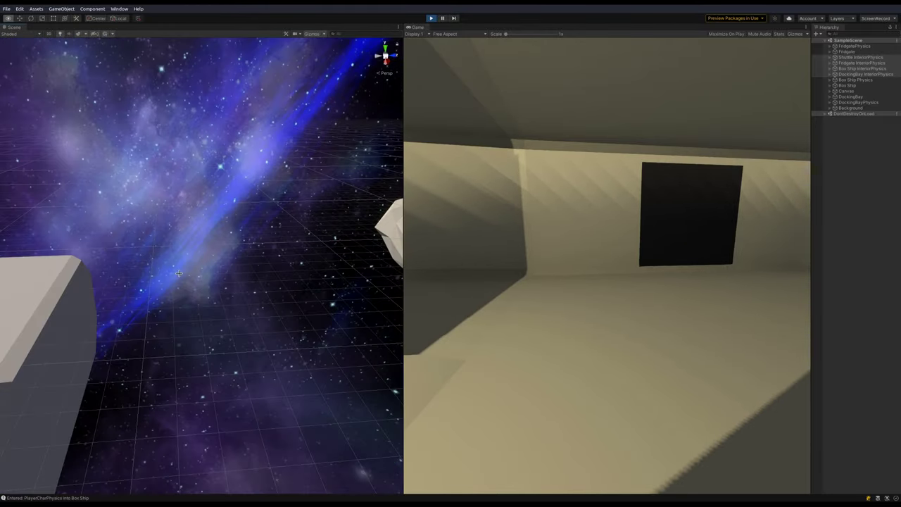
pyautogui.moveTo(179, 273); pyautogui.dragTo(357, 279)
pyautogui.moveTo(78, 257); pyautogui.dragTo(120, 294)
pyautogui.moveTo(95, 333); pyautogui.dragTo(243, 201)
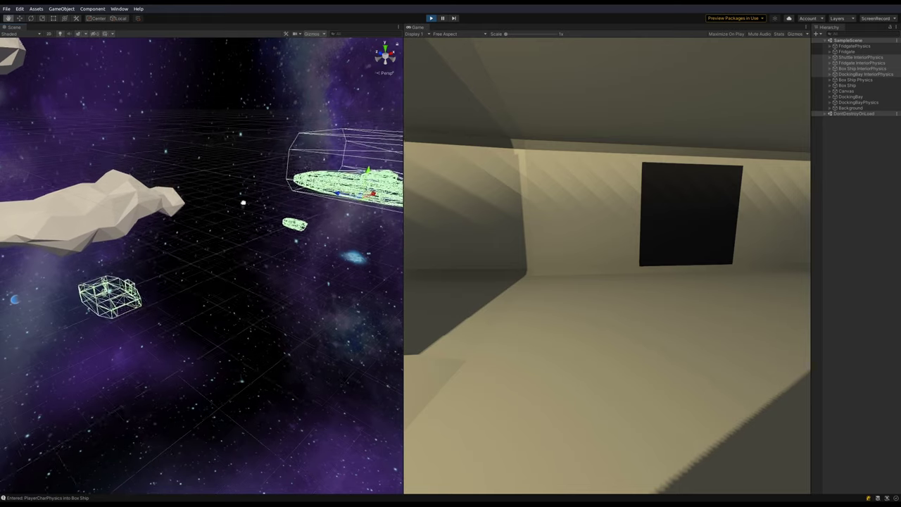
pyautogui.moveTo(130, 331); pyautogui.dragTo(250, 204)
pyautogui.moveTo(183, 243); pyautogui.dragTo(253, 209)
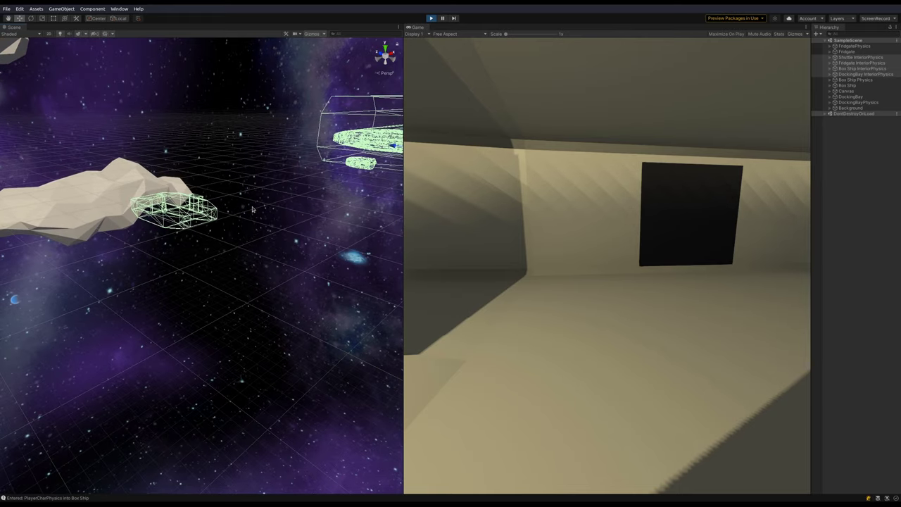
# Return control to the game and walk the character around the Box Ship's interior near its console.
pyautogui.click(418, 175)
pyautogui.press('s')
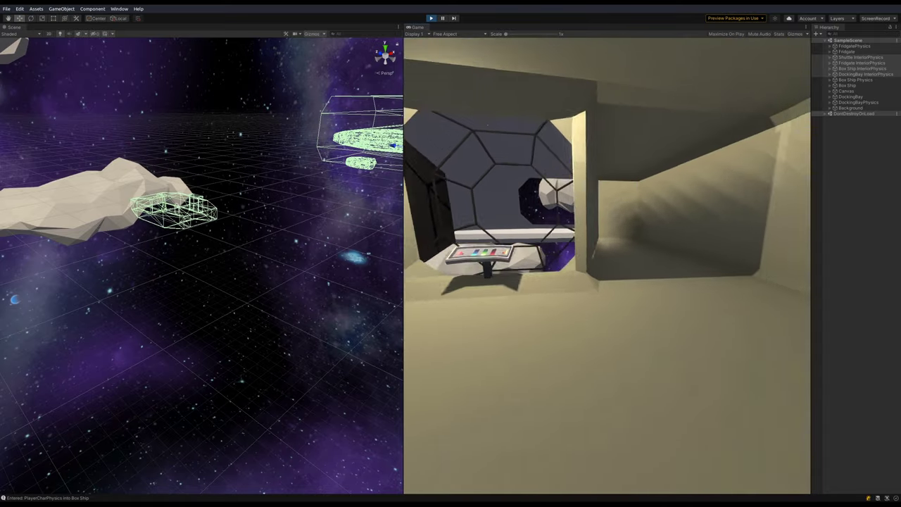
pyautogui.press('a')
pyautogui.press('w')
pyautogui.press('s')
pyautogui.press('d')
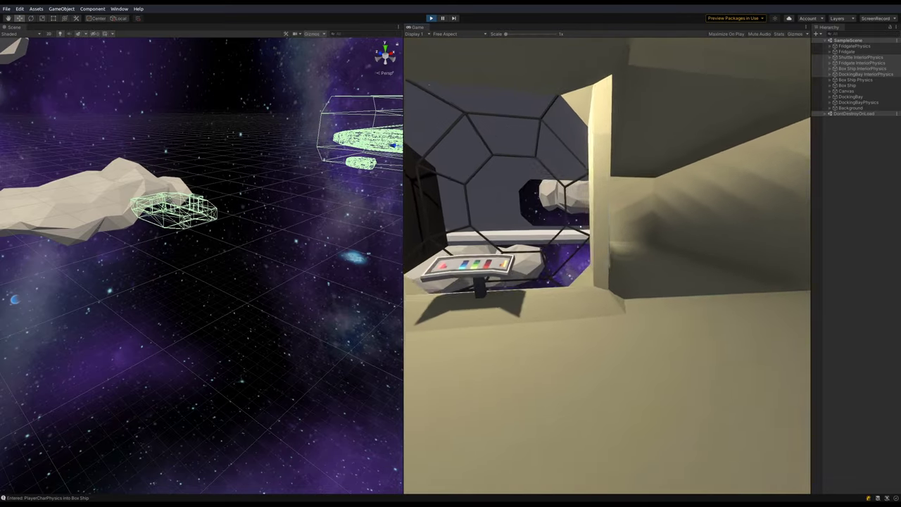
# Back the character away from the console into the Box Ship's interior while keeping the front window in view.
pyautogui.press('a')
pyautogui.press('s')
pyautogui.press('w')
pyautogui.press('s')
pyautogui.press('a')
pyautogui.press('d')
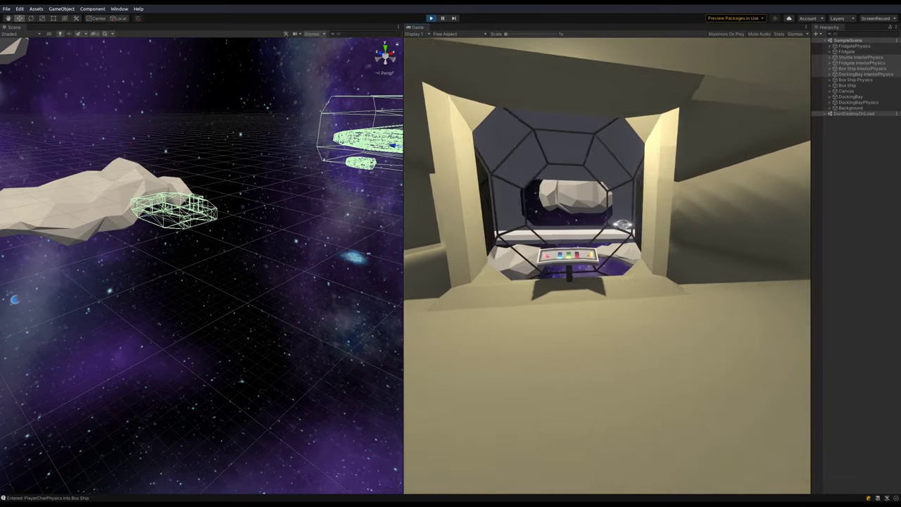
pyautogui.press('s')
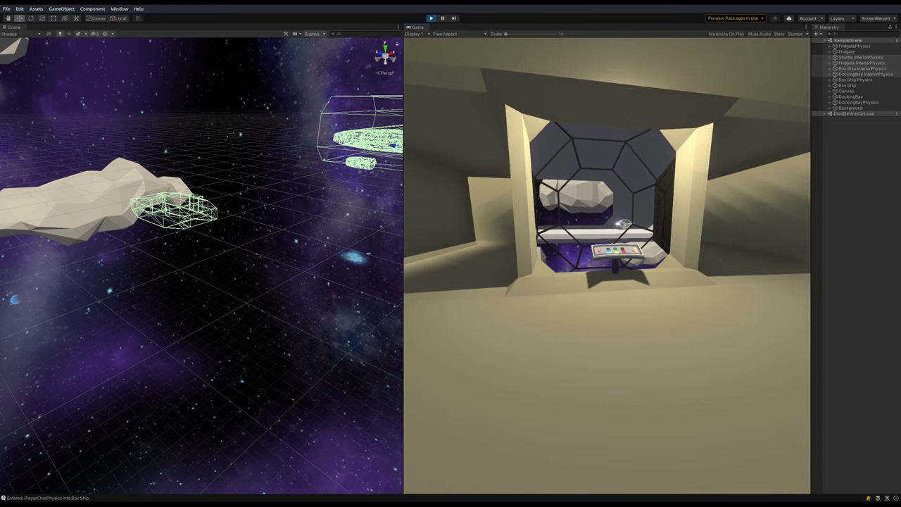
# Walk the character up to the Box Ship's console and pace forward and backward in front of the window.
pyautogui.press('w')
pyautogui.press('s')
pyautogui.press('w')
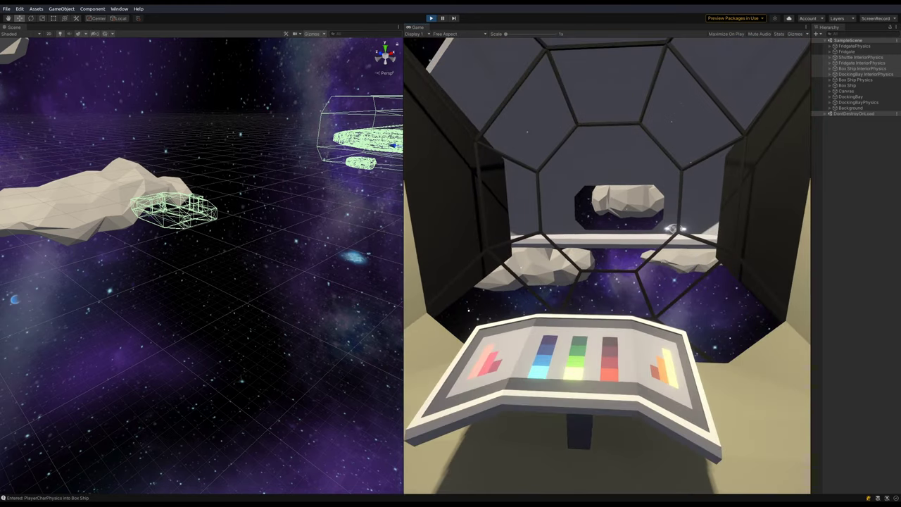
pyautogui.press('s')
pyautogui.press('w')
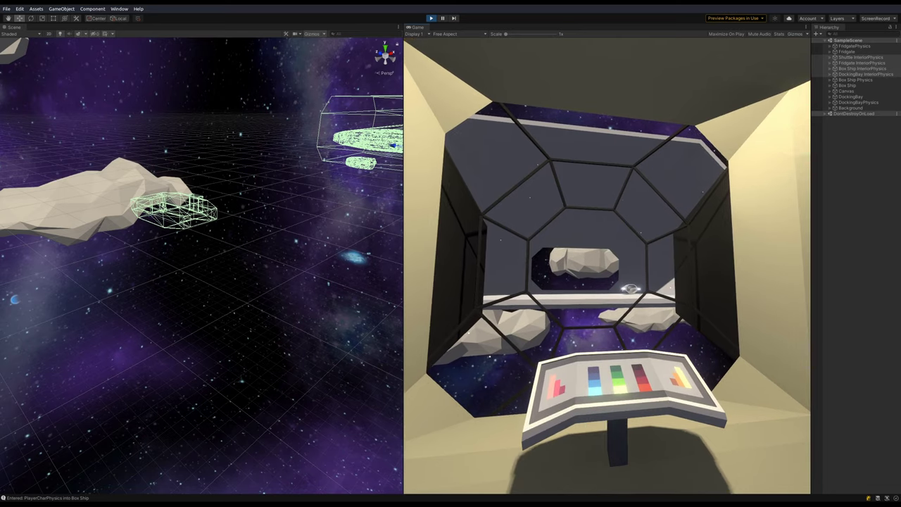
pyautogui.press('s')
pyautogui.press('w')
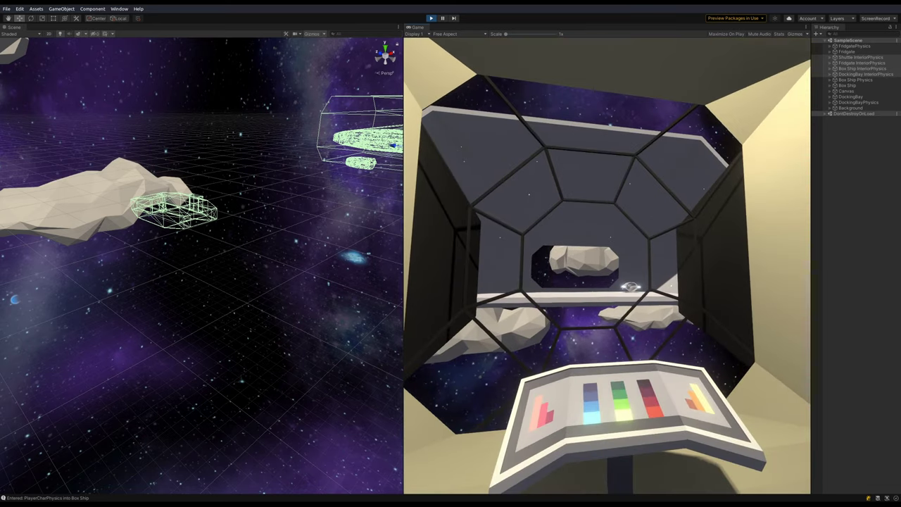
pyautogui.press('s')
pyautogui.press('w')
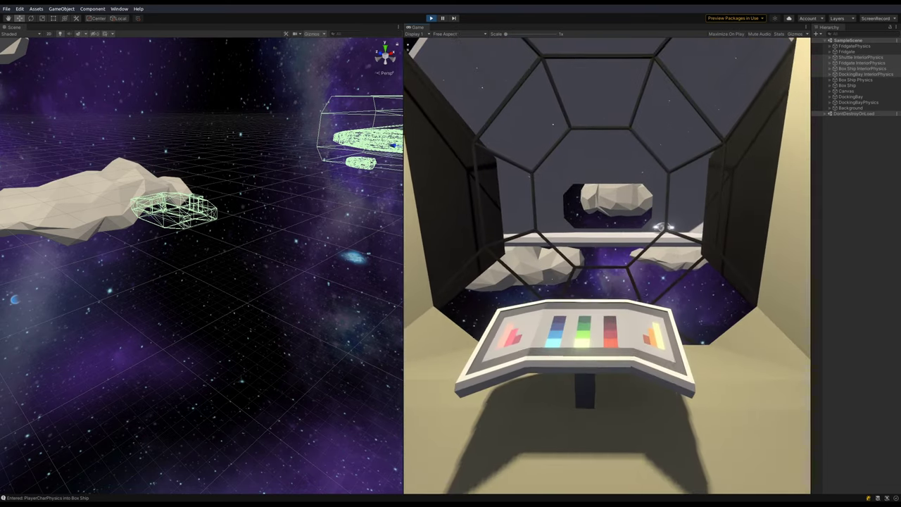
pyautogui.press('s')
pyautogui.press('w')
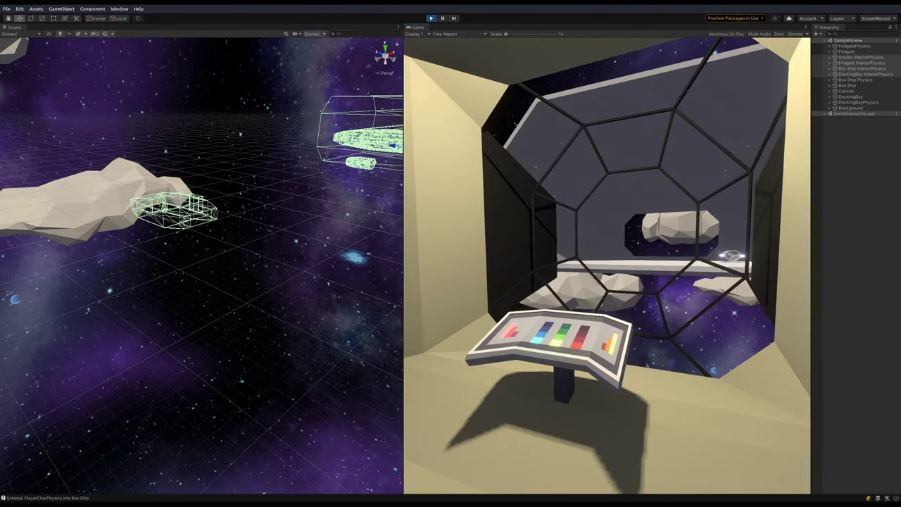
pyautogui.press('s')
pyautogui.press('w')
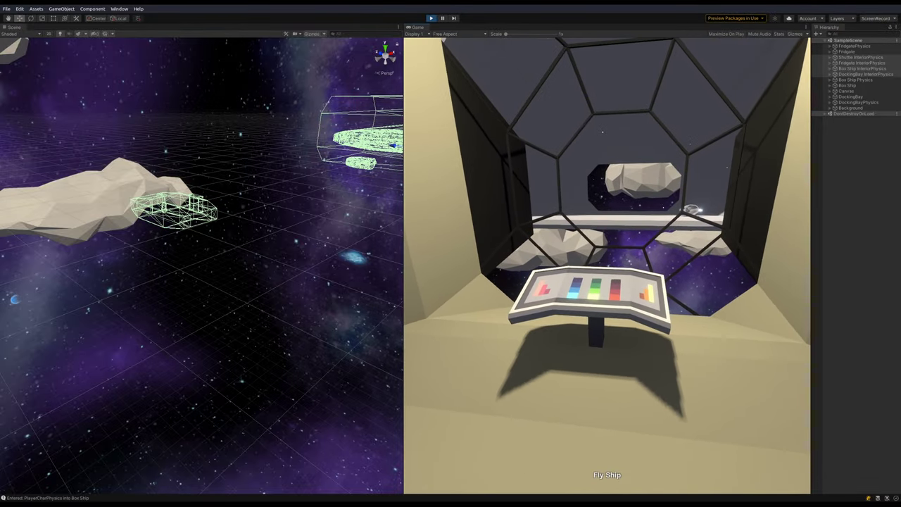
# Sidestep the character to one side of the Box Ship's console and back toward it, facing the docking bay outside.
pyautogui.press('a')
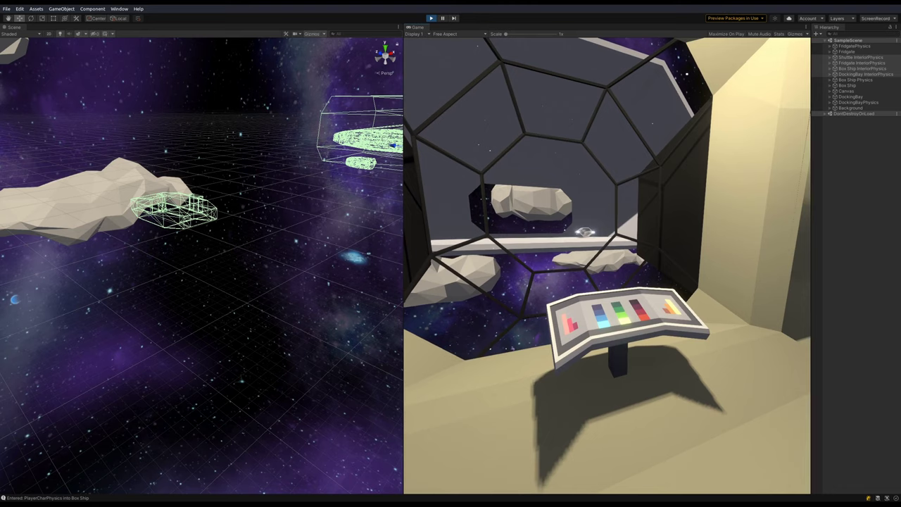
pyautogui.press('a')
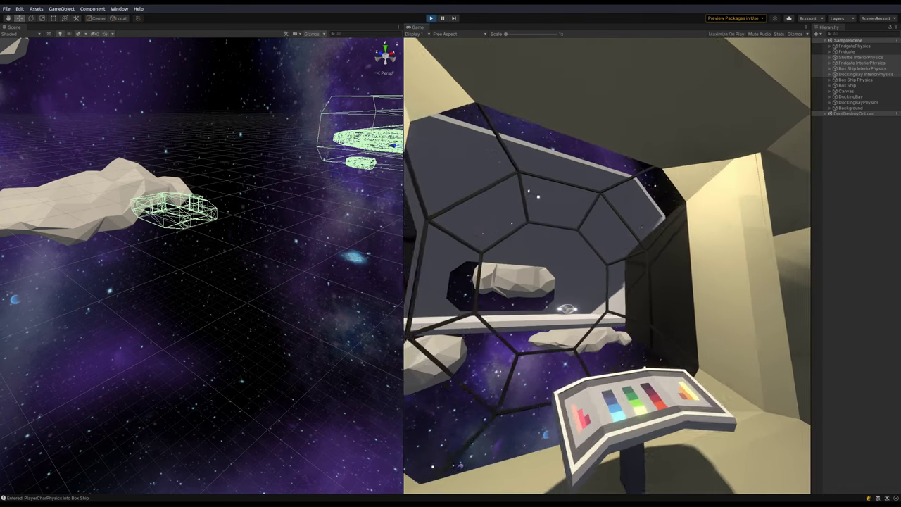
pyautogui.press('s')
pyautogui.press('d')
pyautogui.press('w')
pyautogui.press('s')
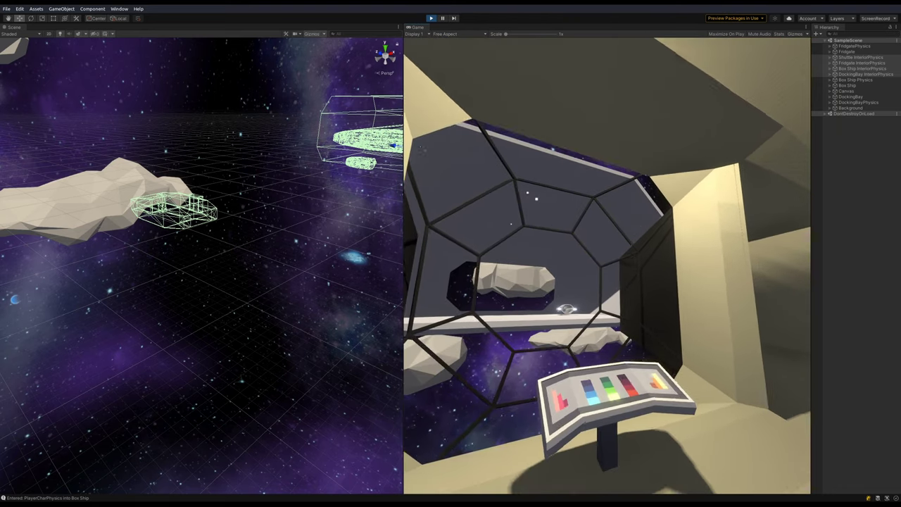
pyautogui.press('w')
pyautogui.press('d')
pyautogui.press('s')
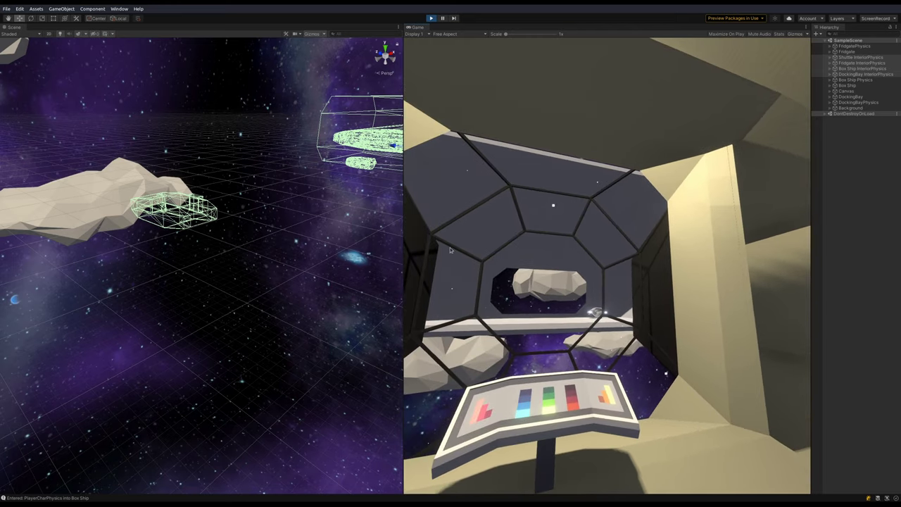